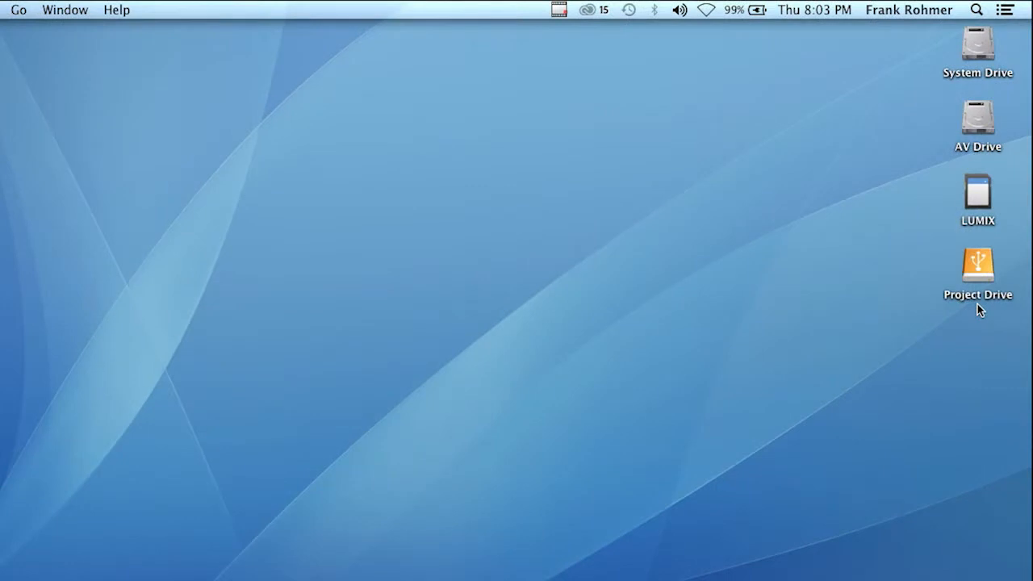
Step: Create a new folder named Lake Project 01 on the Project Drive
double_click(981, 269)
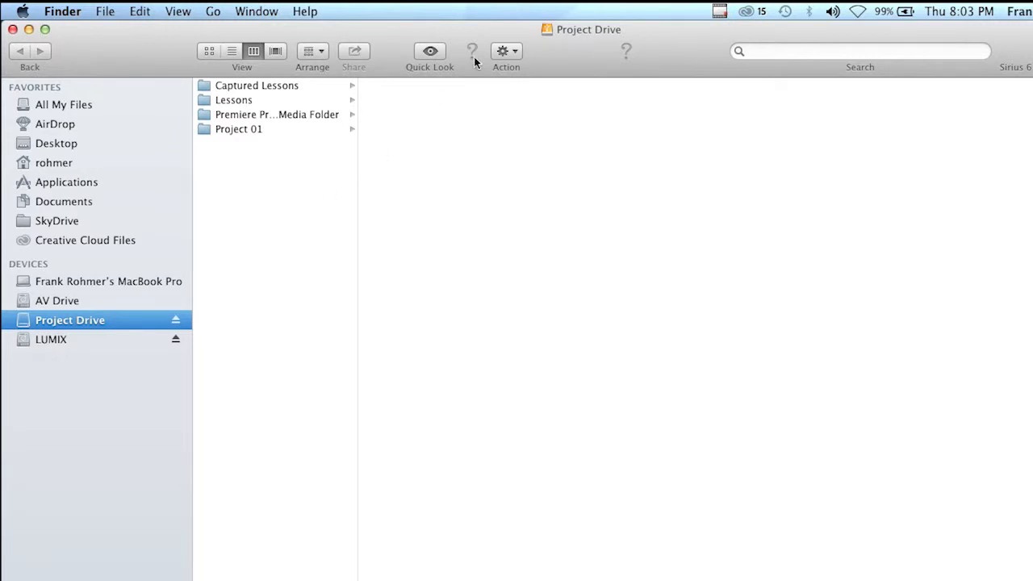
click(518, 53)
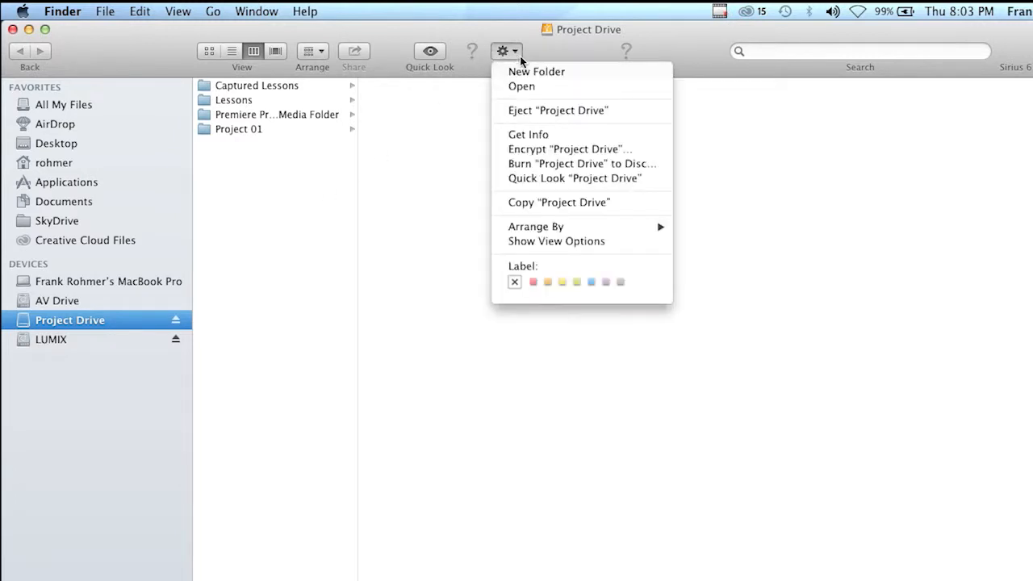
click(586, 73)
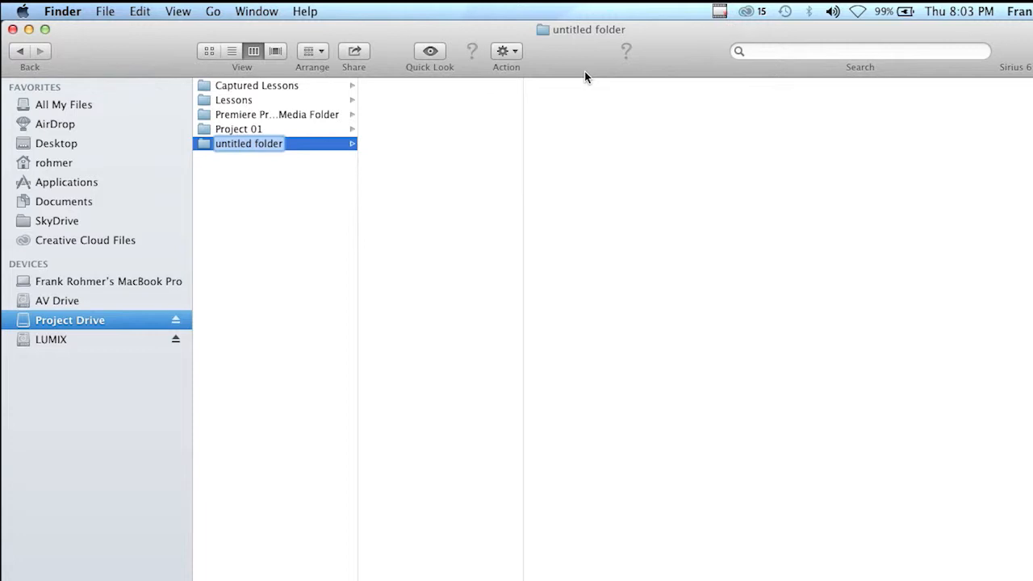
text(Lake F)
key(BackSpace)
text(Project)
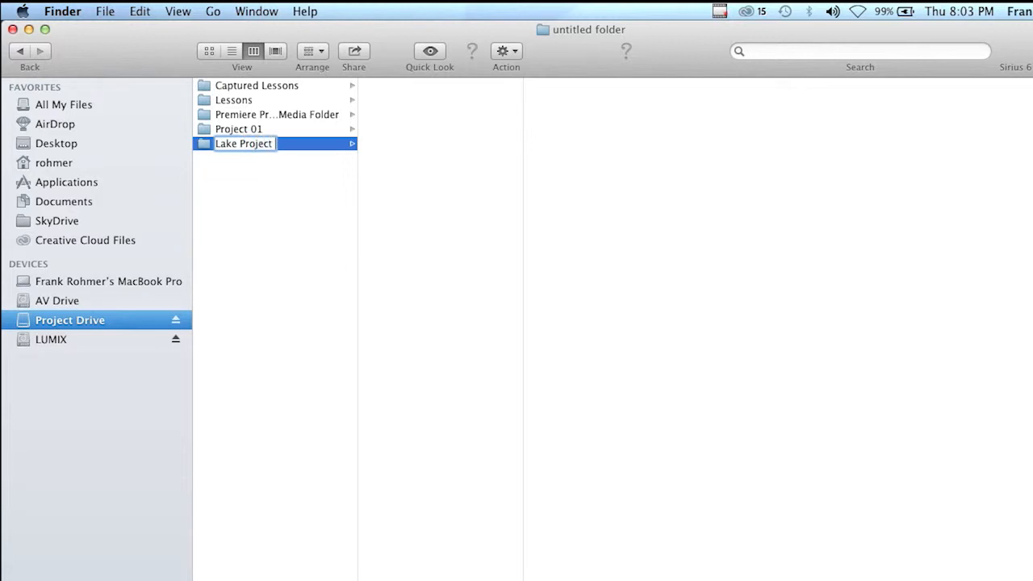
text( 01)
key(Return)
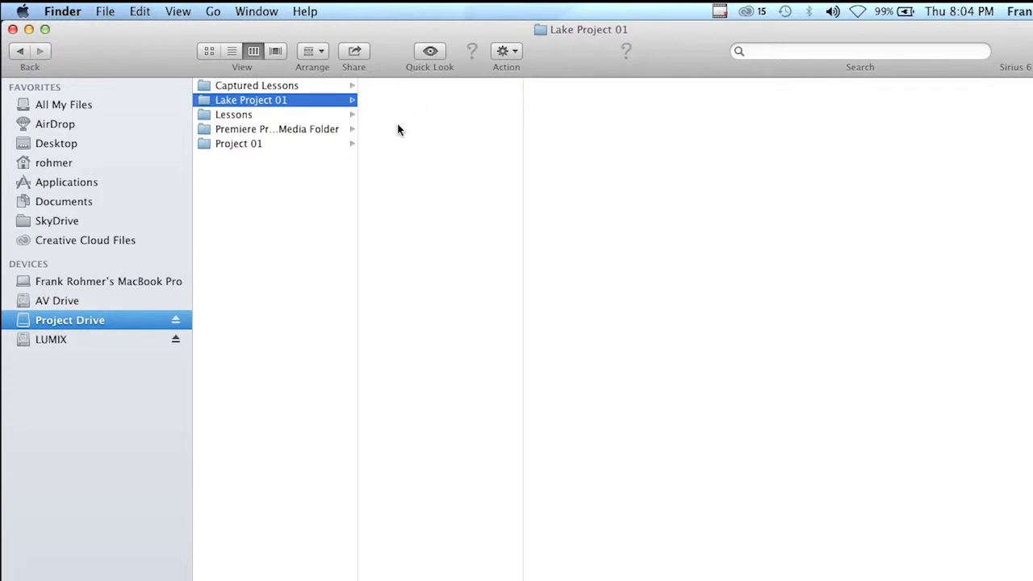
Step: Arrange the Project Drive window beside the LUMIX card's window and select the card's DCIM, MISC and PRIVATE items
drag(1007, 33, 981, 35)
drag(1031, 115, 792, 140)
drag(360, 39, 436, 17)
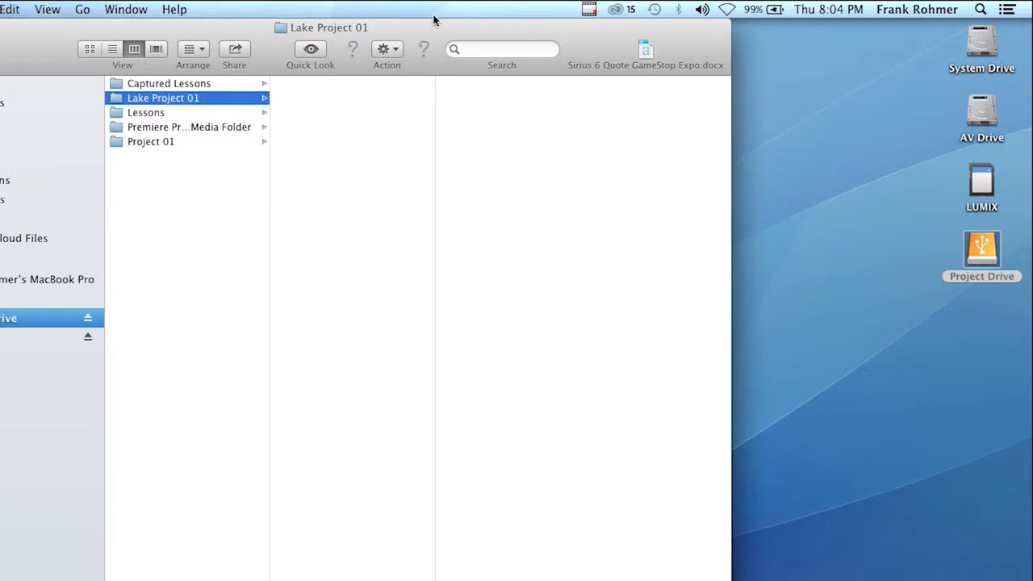
double_click(982, 186)
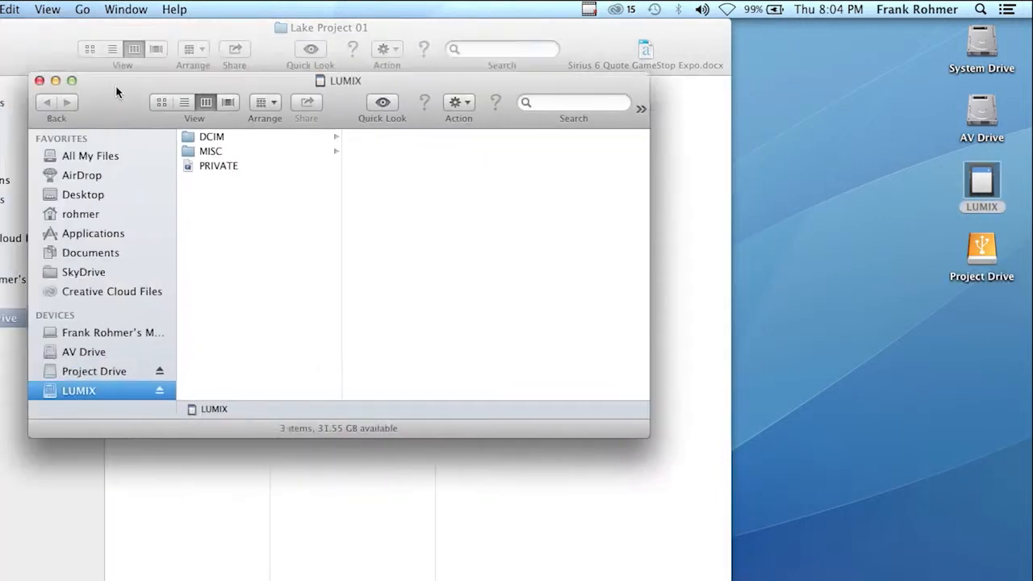
drag(116, 91, 573, 165)
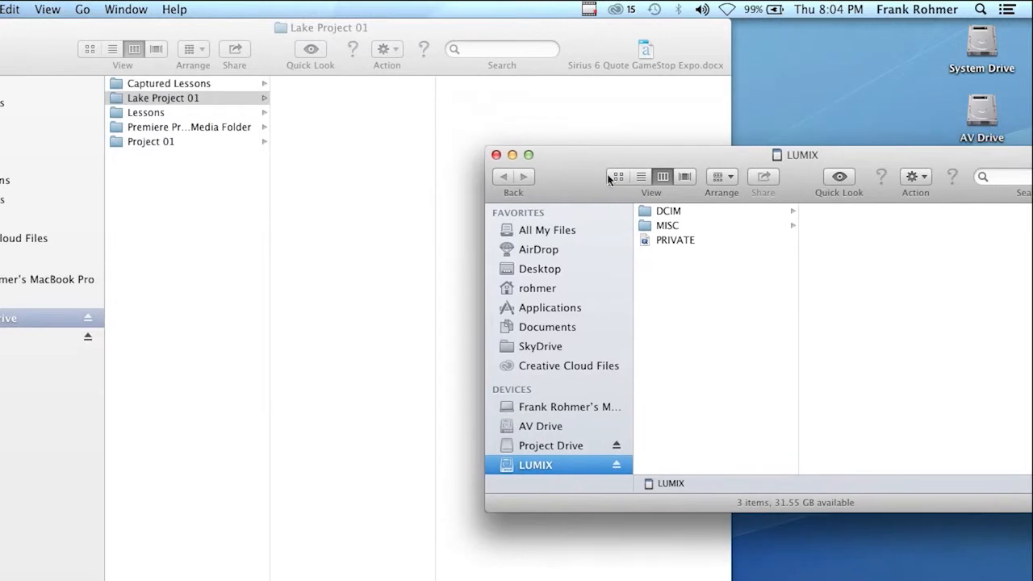
click(644, 213)
shift+click(648, 240)
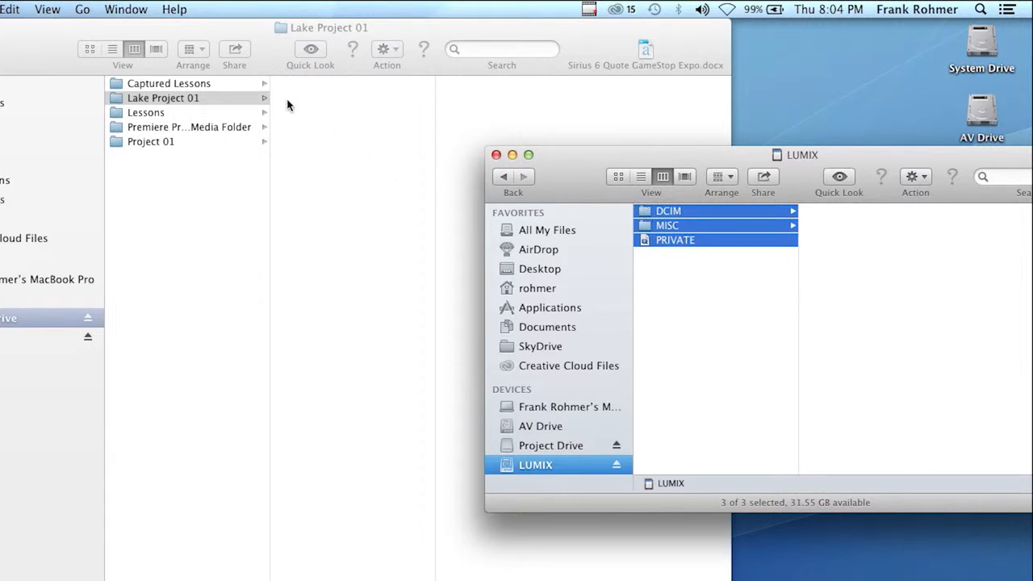
Step: Create a subfolder named Panasonic Card 01 inside the Lake Project 01 folder
click(315, 103)
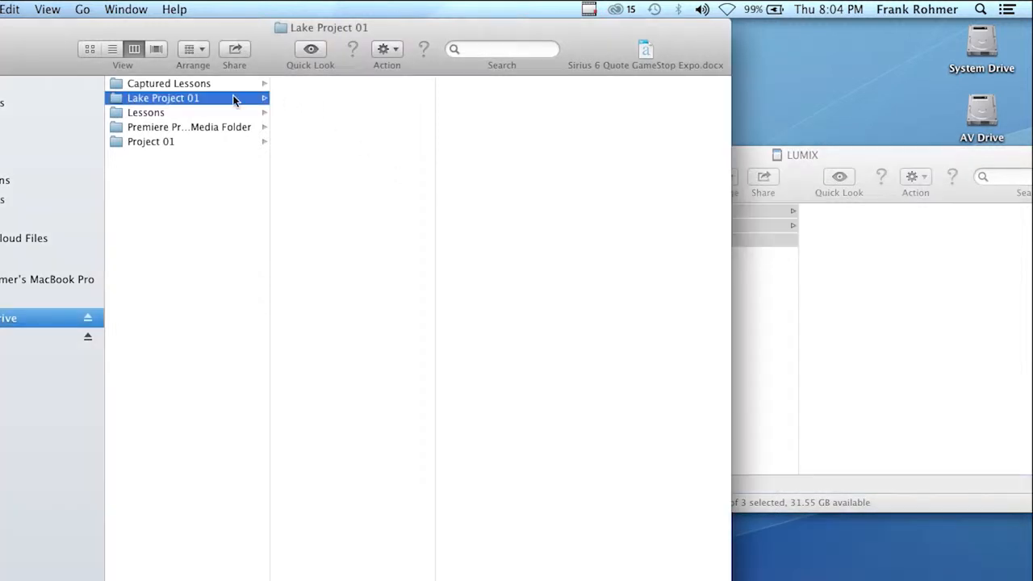
click(392, 50)
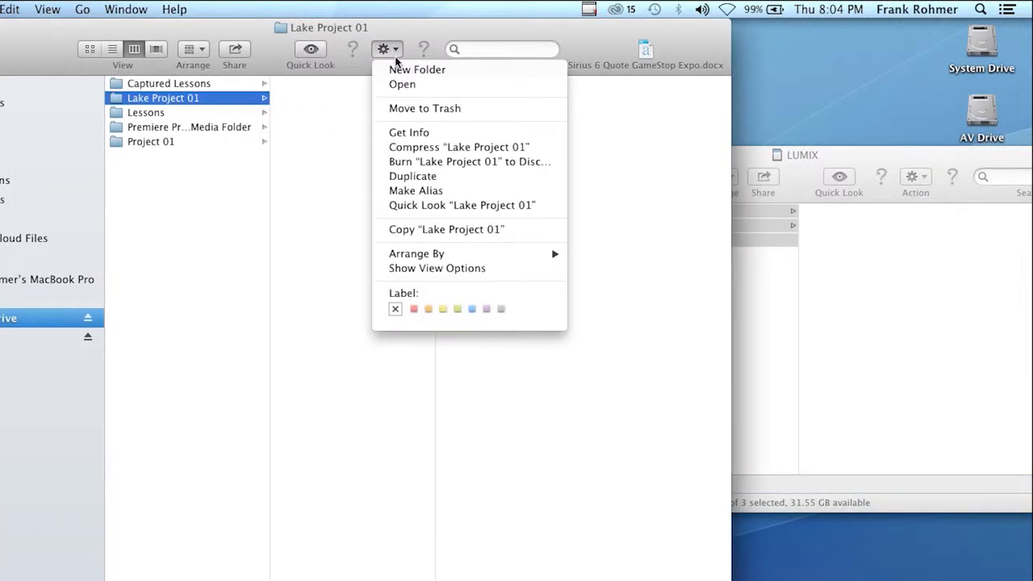
click(389, 68)
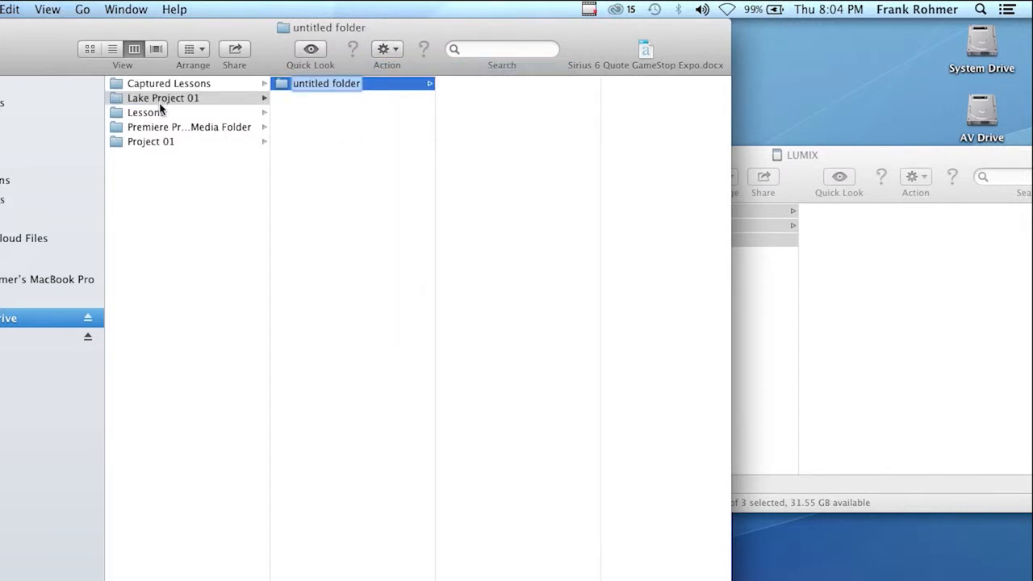
text(Panao)
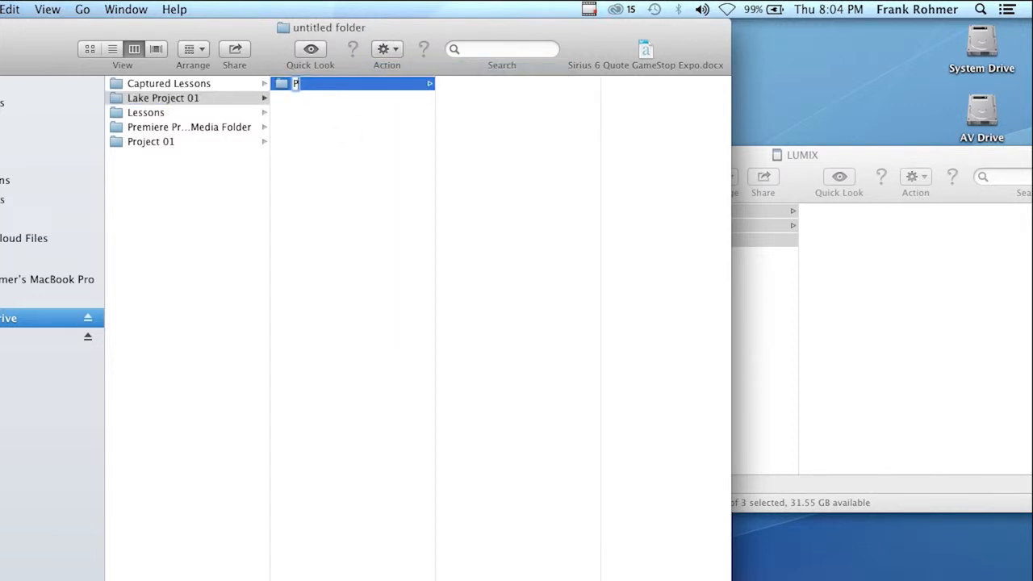
key(BackSpace)
key(BackSpace)
text(asinic)
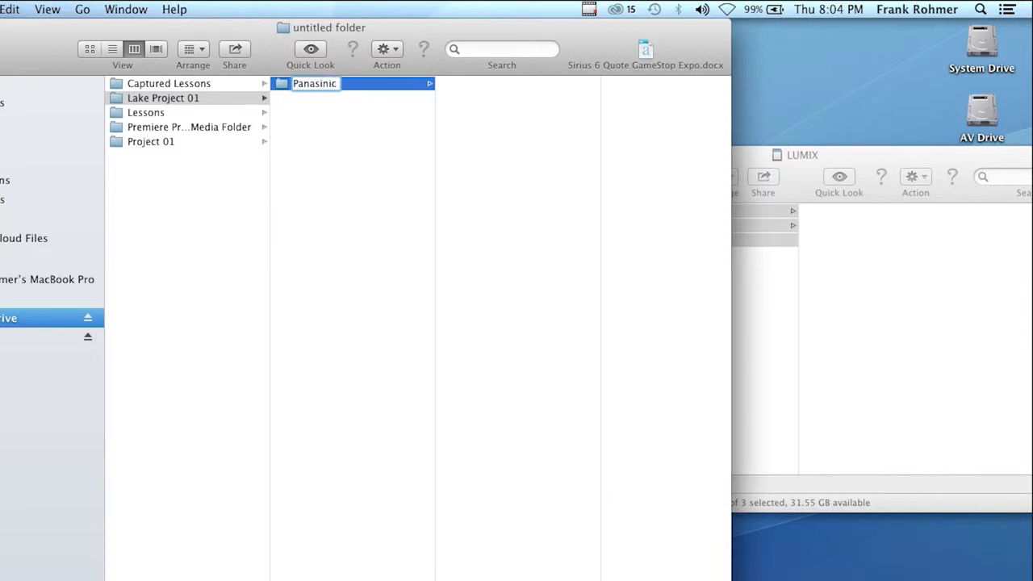
key(BackSpace)
key(BackSpace)
key(BackSpace)
text(onic Card 01)
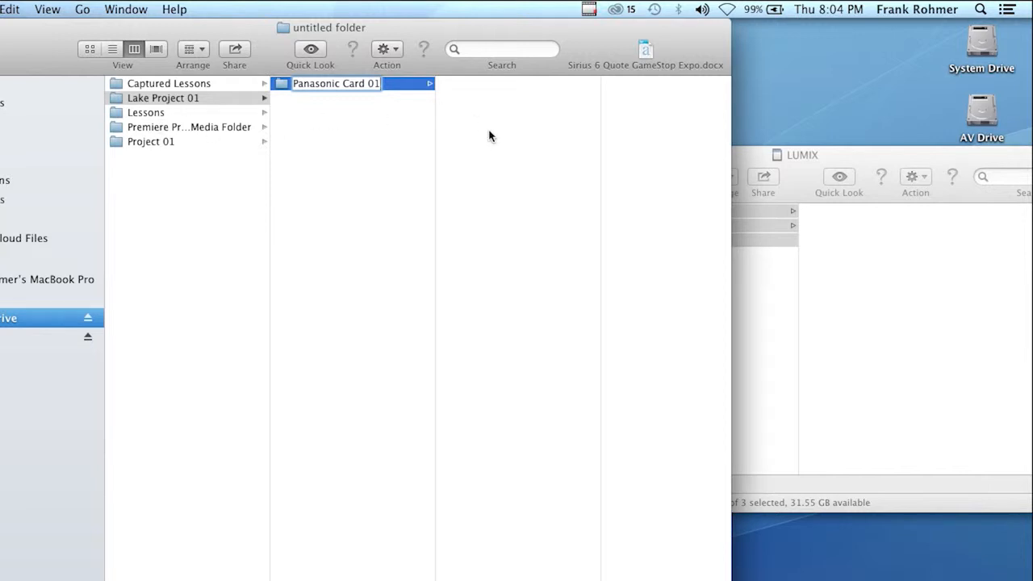
key(Return)
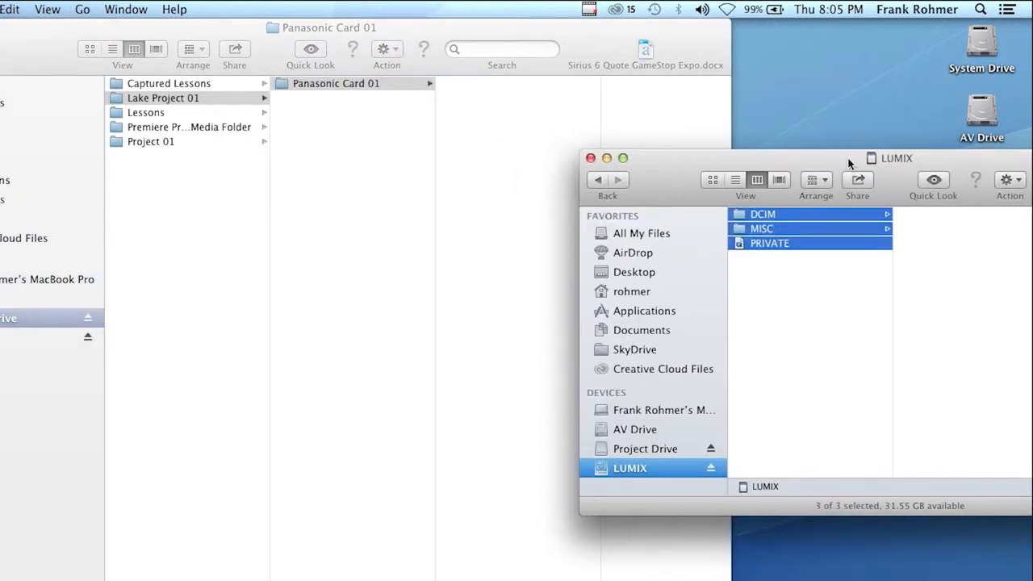
Step: Copy the selected LUMIX card items into the Panasonic Card 01 folder and close both file windows
drag(751, 155, 845, 162)
drag(743, 221, 516, 149)
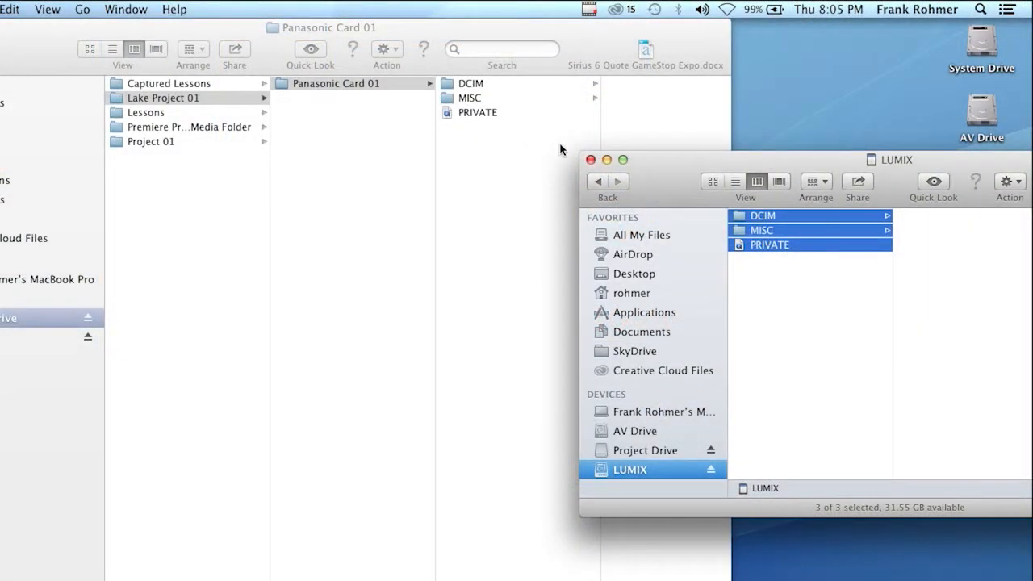
click(590, 160)
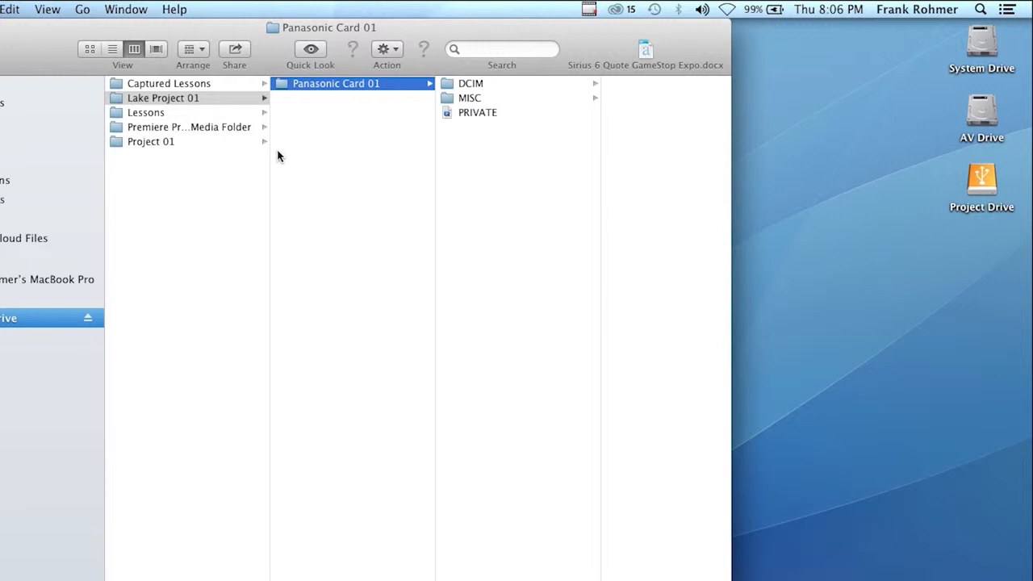
key(super+w)
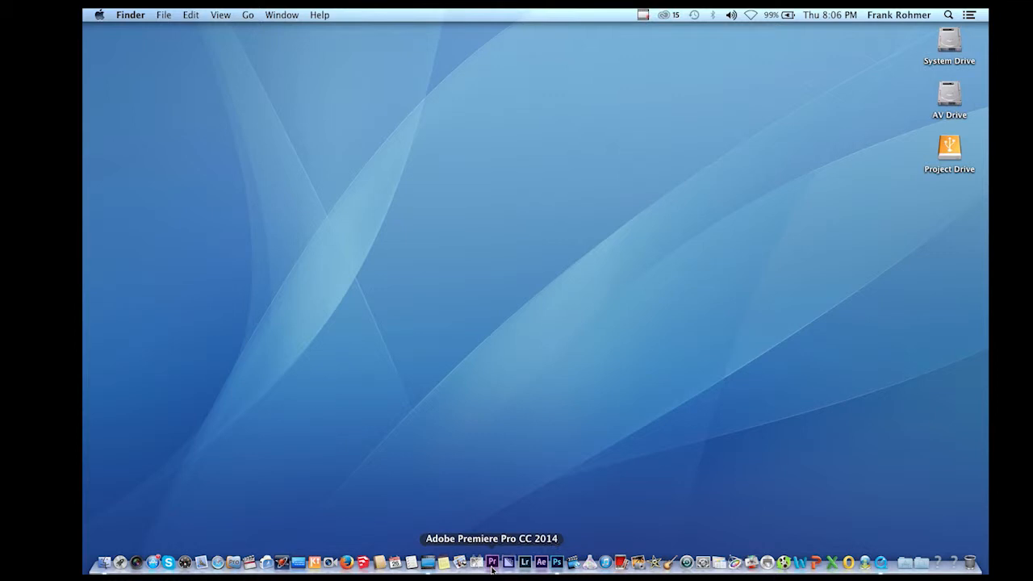
Step: Launch Adobe Premiere Pro CC 2014 and start a new project named Lake Project 01
click(492, 563)
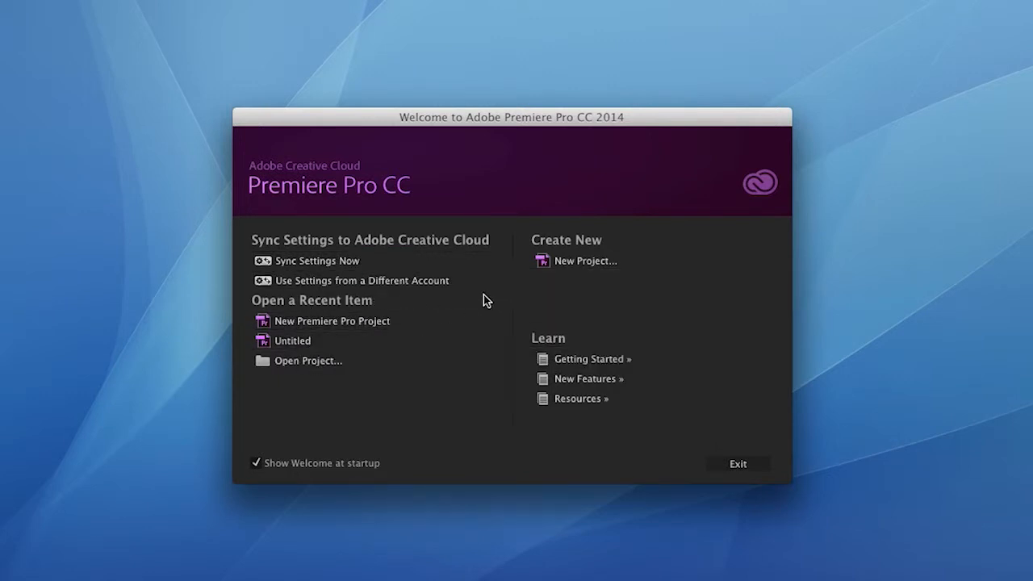
click(618, 266)
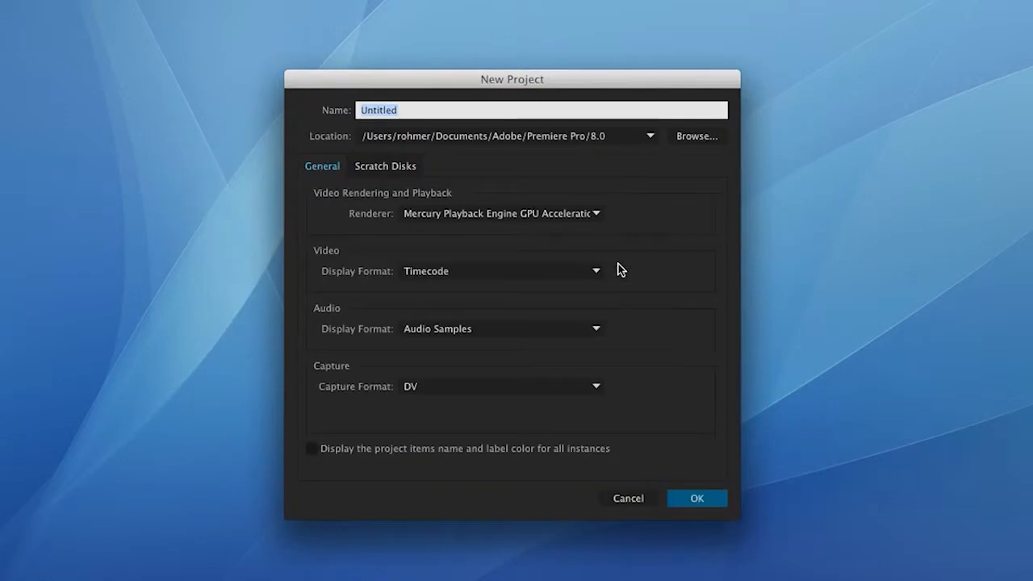
click(410, 109)
double_click(410, 110)
text(Lak)
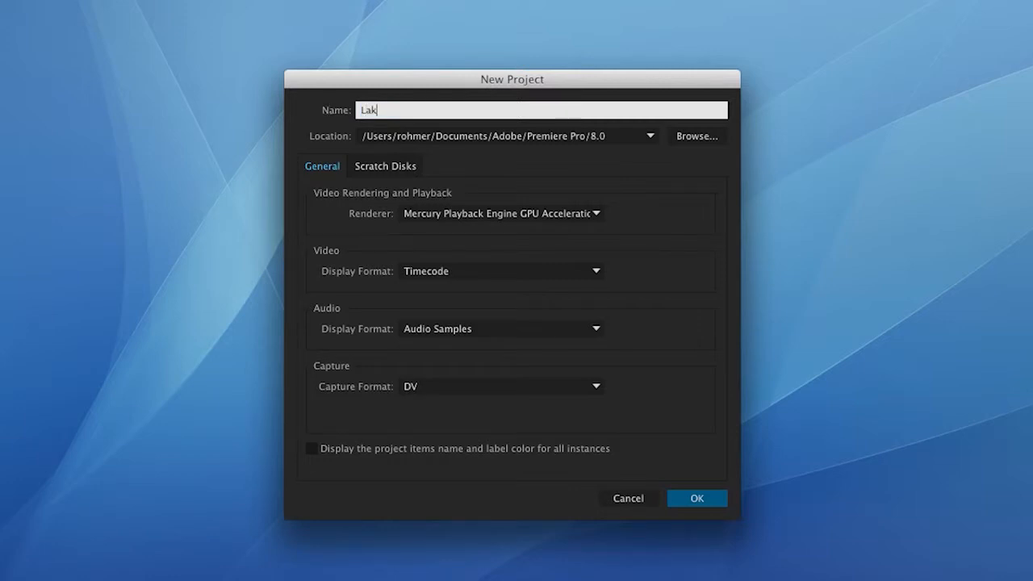
text(e Project 01)
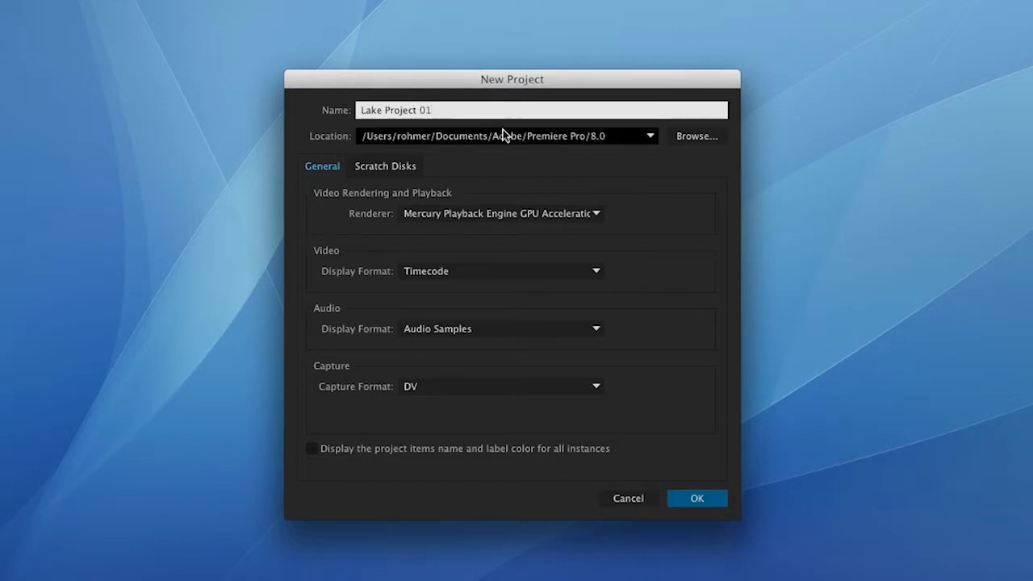
Step: Set the new project's location to the Lake Project 01 folder on the Project Drive
click(694, 137)
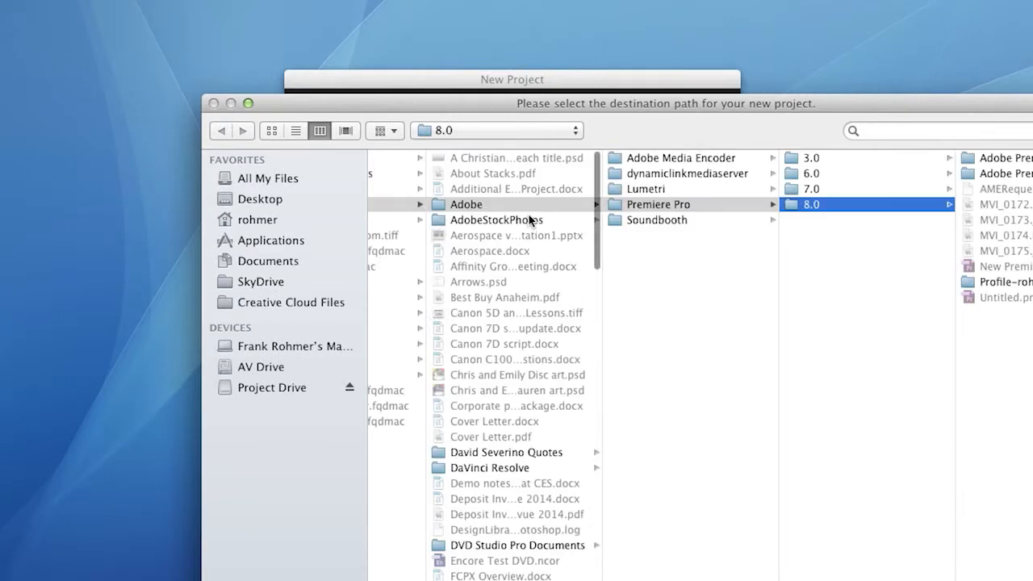
click(293, 388)
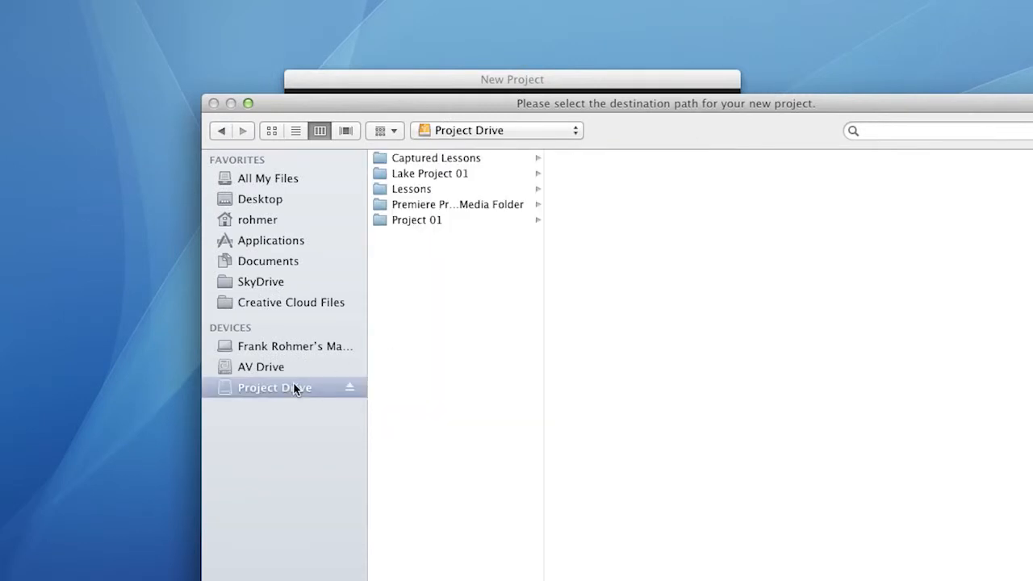
click(434, 173)
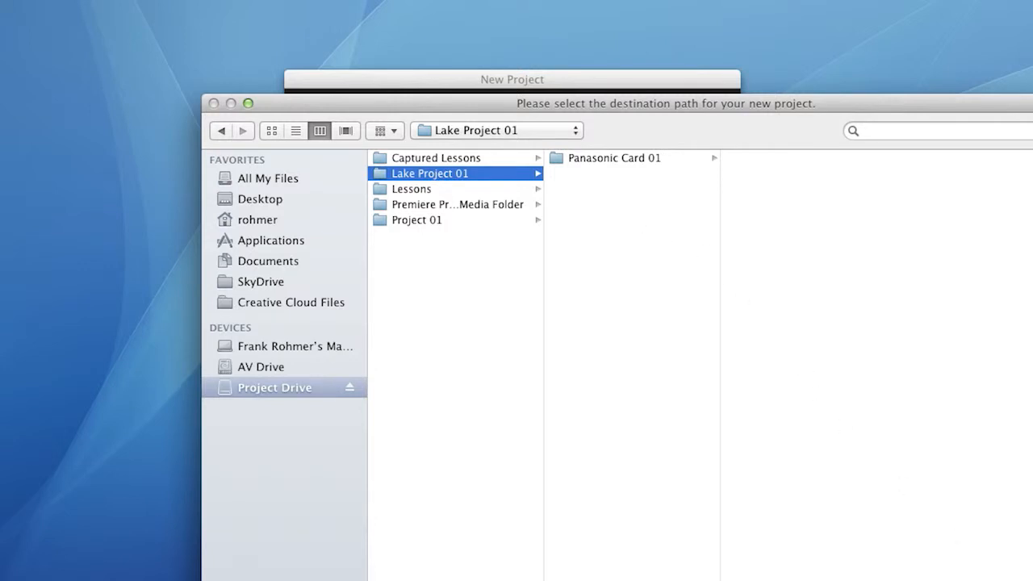
key(Return)
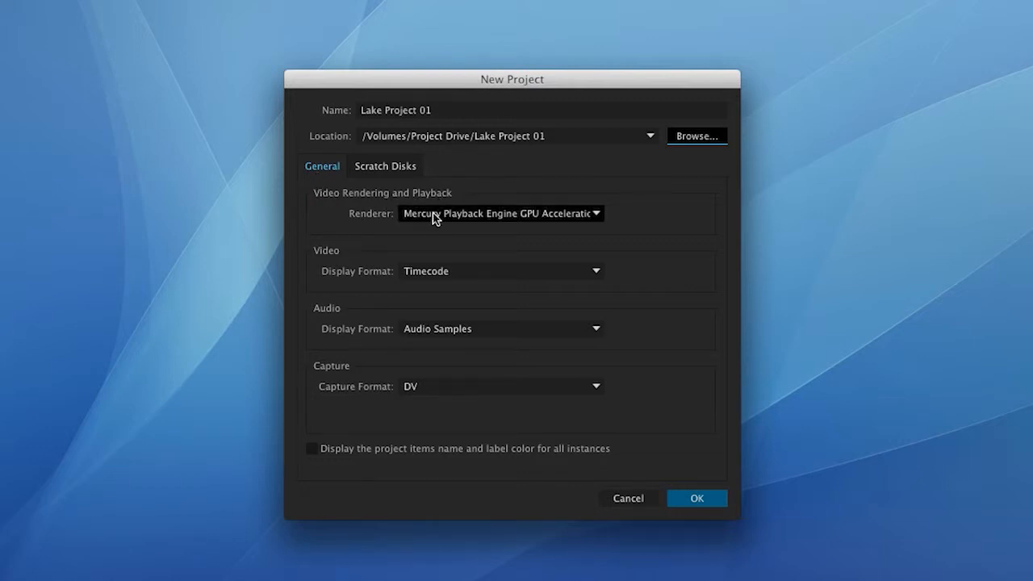
Step: Set the project's renderer to Mercury Playback Engine GPU Acceleration (OpenCL)
click(597, 214)
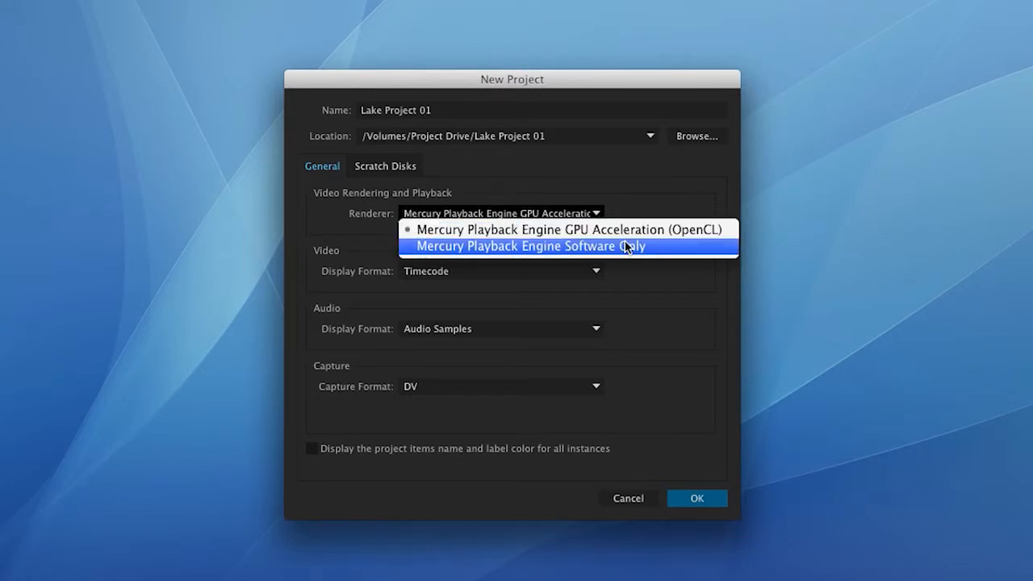
click(621, 229)
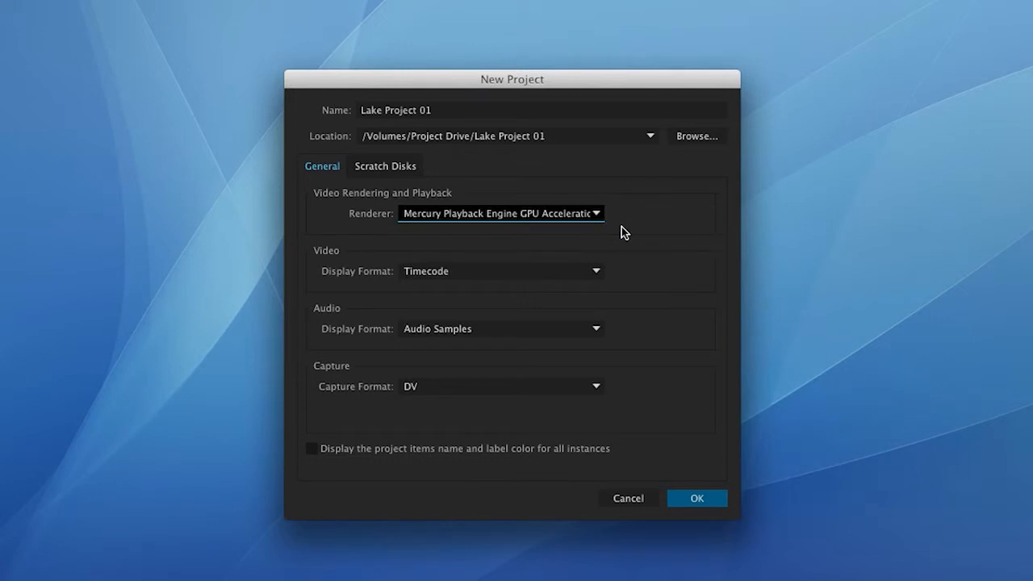
click(570, 214)
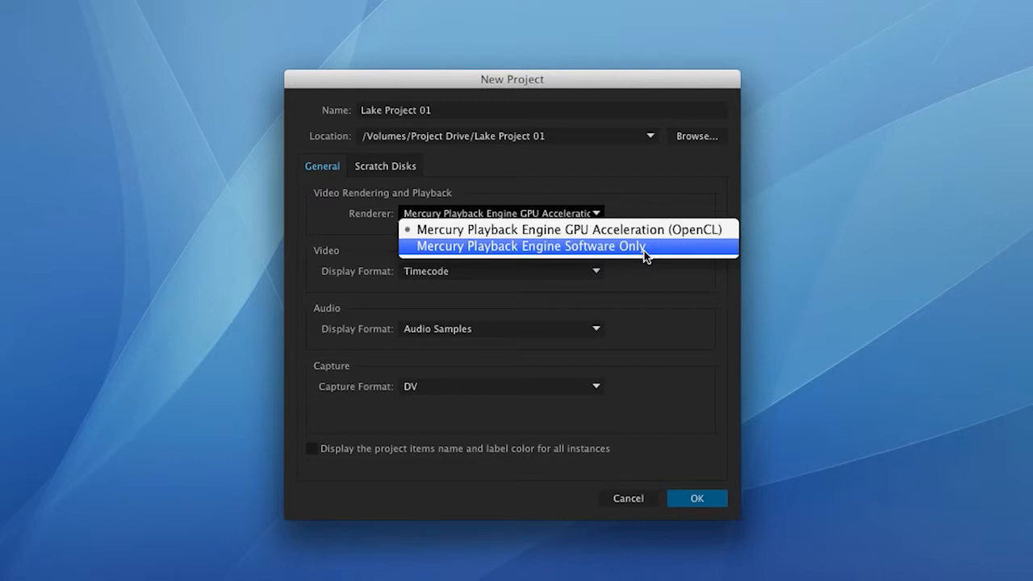
click(602, 232)
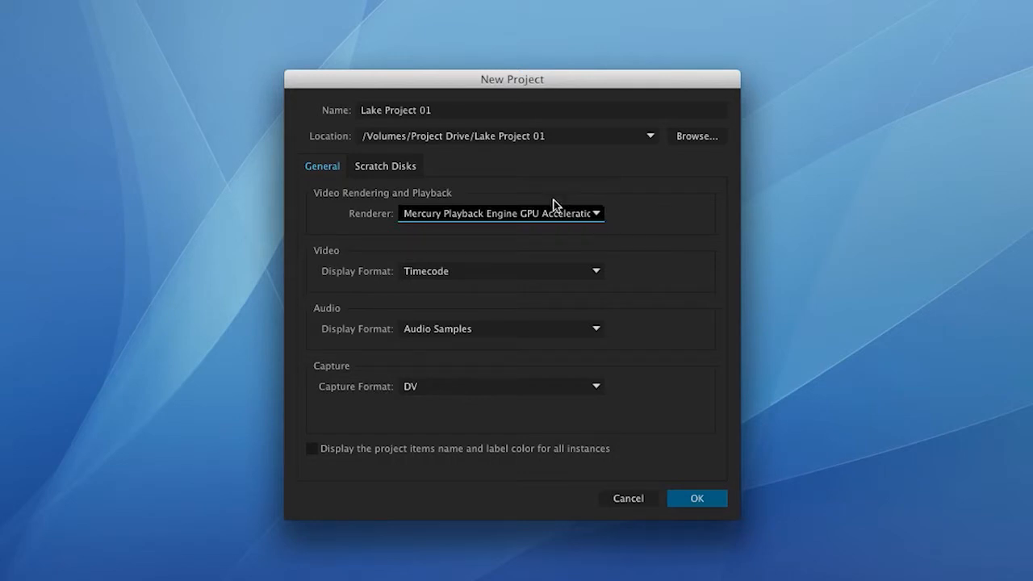
Step: Set the captured video scratch disk to the Project Drive's Lake Project 01 folder and create the project
click(385, 166)
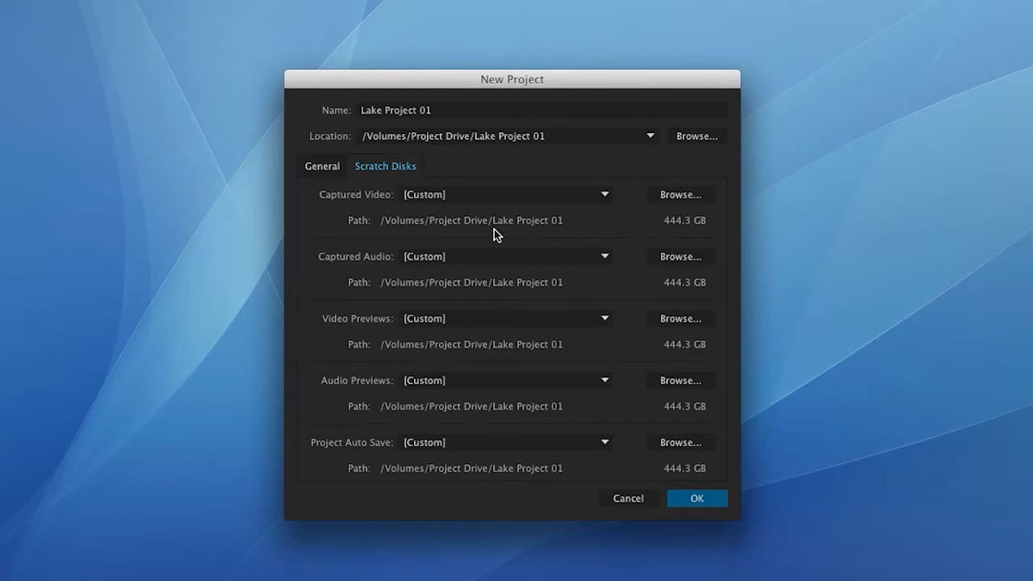
click(680, 194)
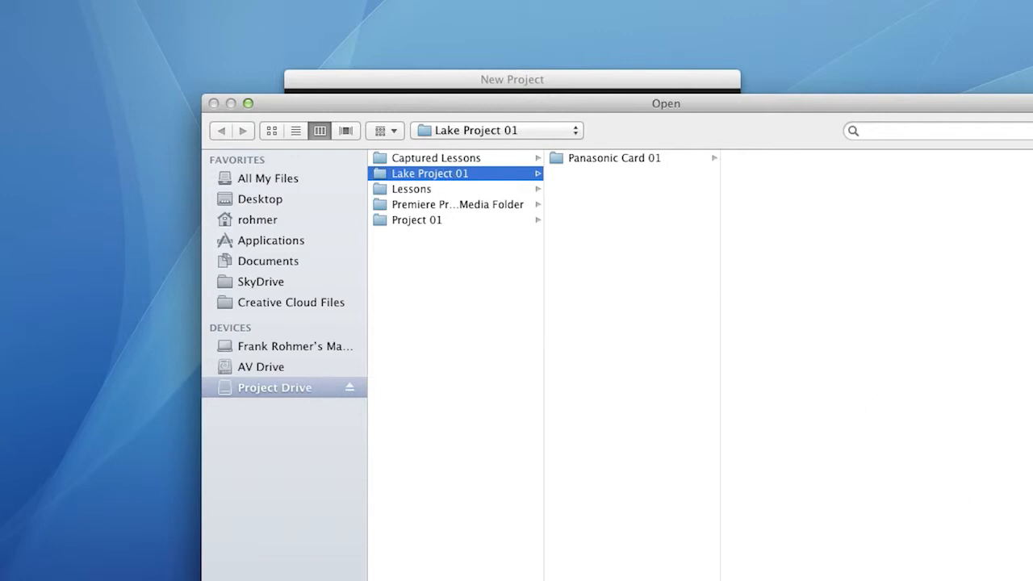
key(Return)
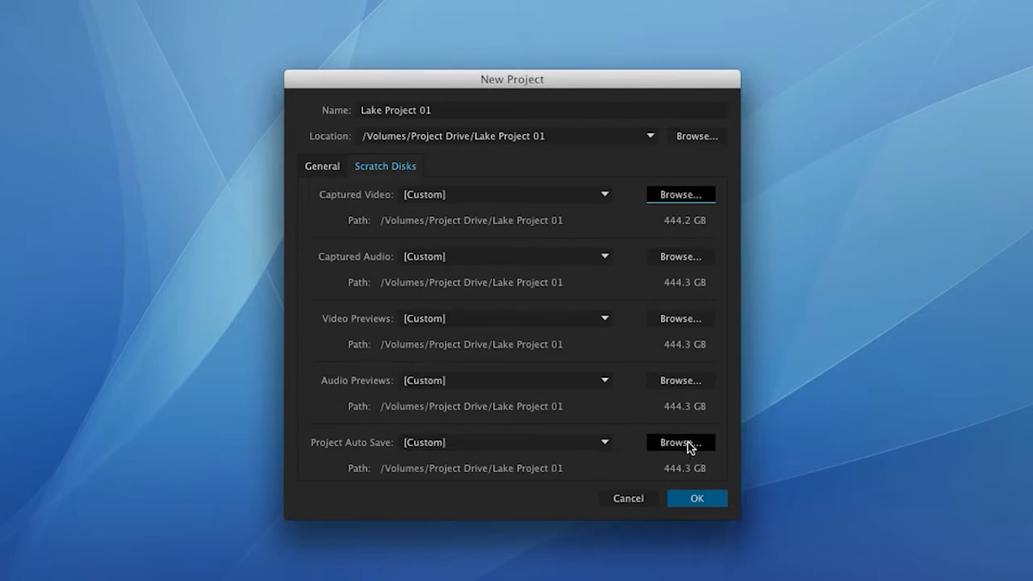
click(709, 496)
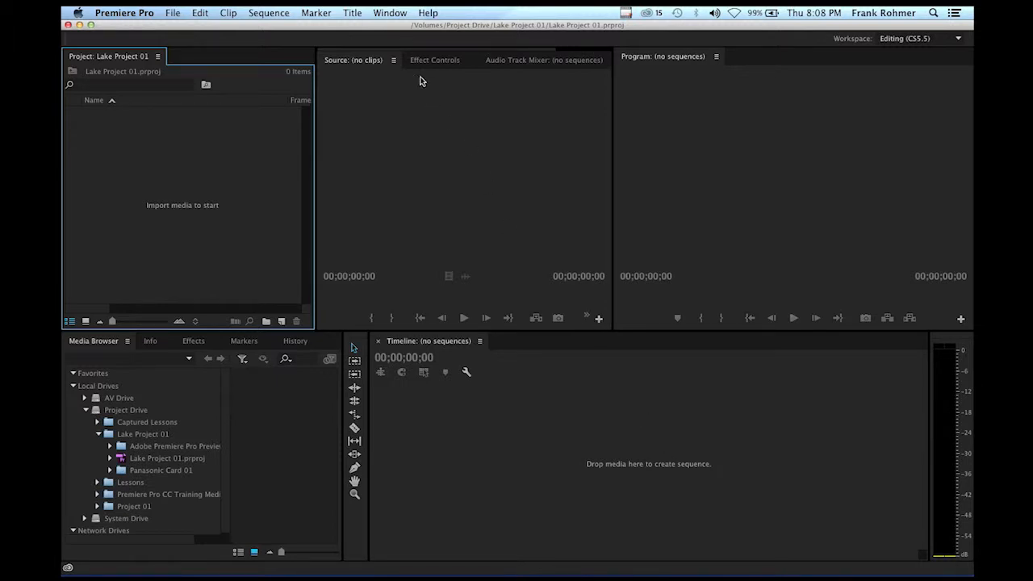
Step: Set the workspace to Editing (CS5.5)
click(297, 16)
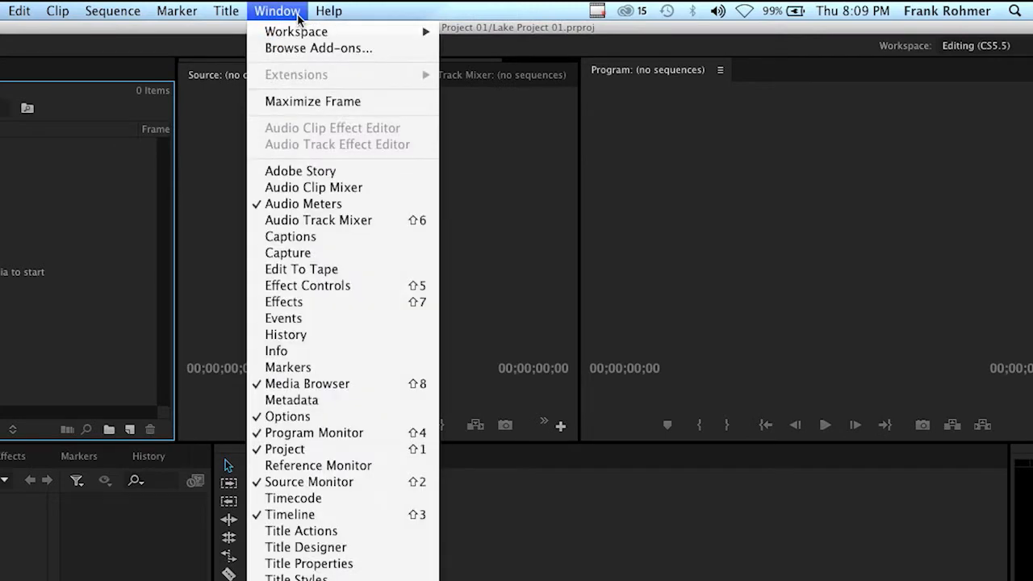
mouse_move(343, 37)
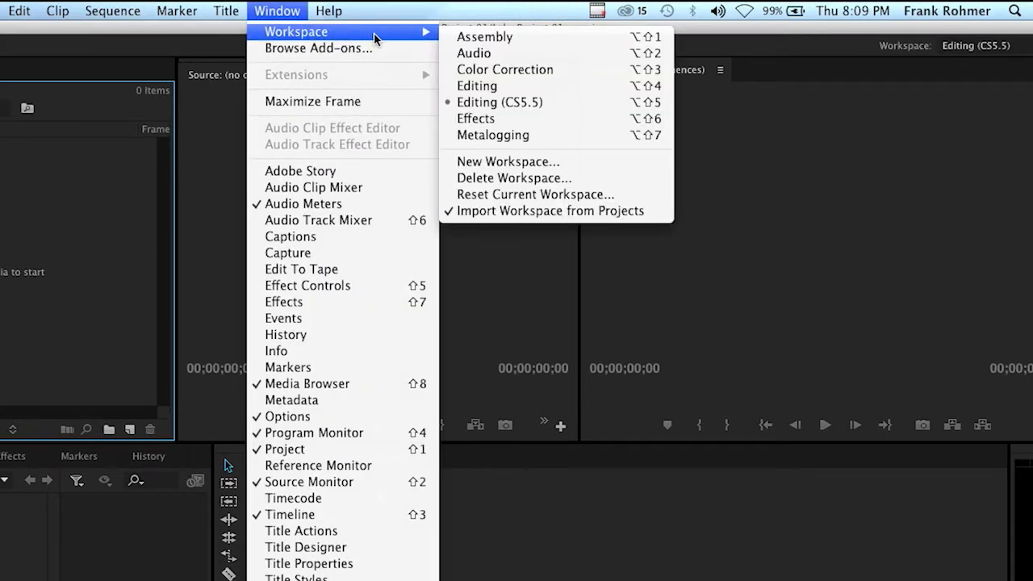
click(546, 105)
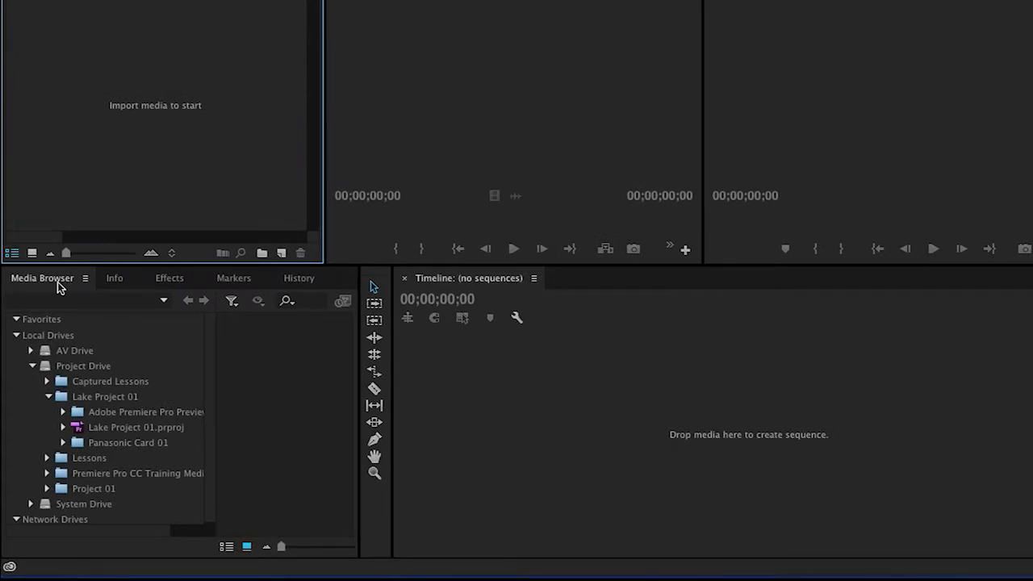
Step: Expand the Project Drive under Local Drives in the Media Browser and show the contents of its Lake Project 01 folder
click(32, 366)
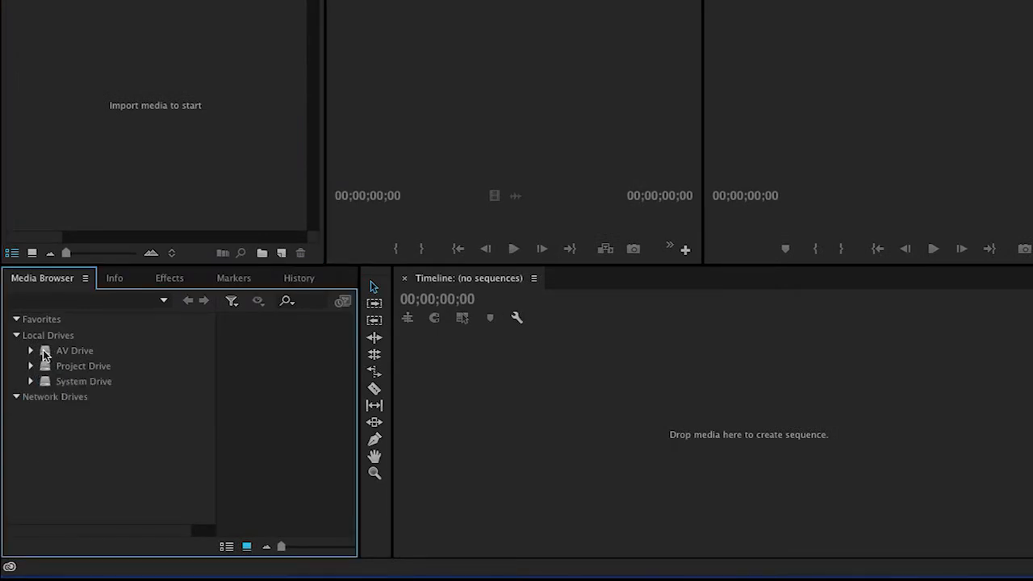
click(16, 337)
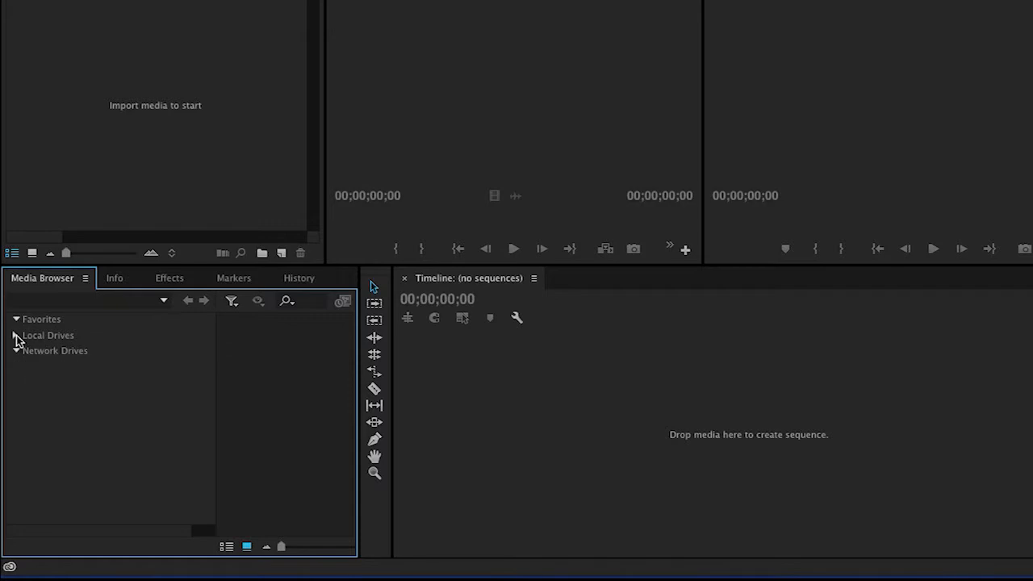
click(17, 338)
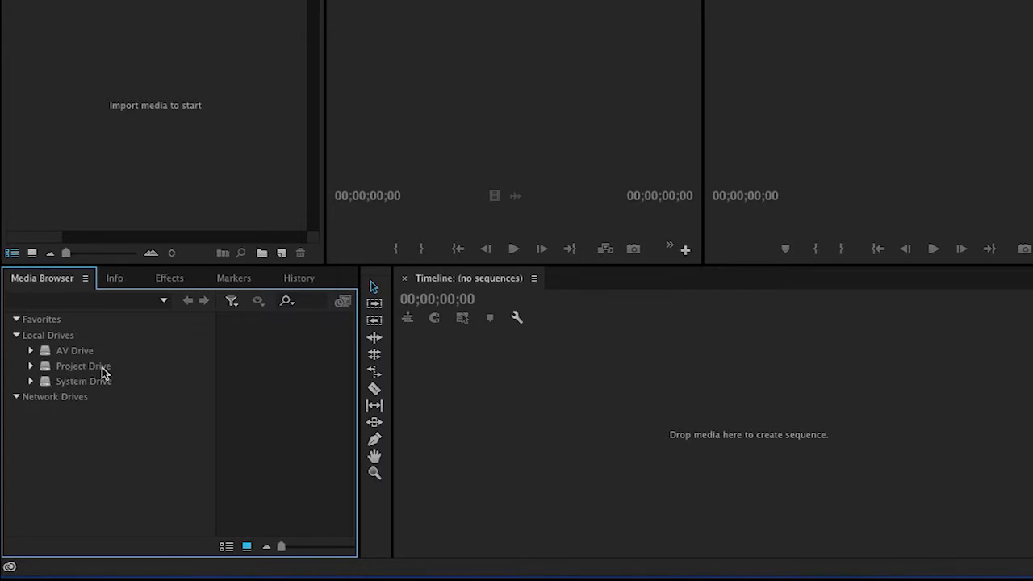
click(32, 366)
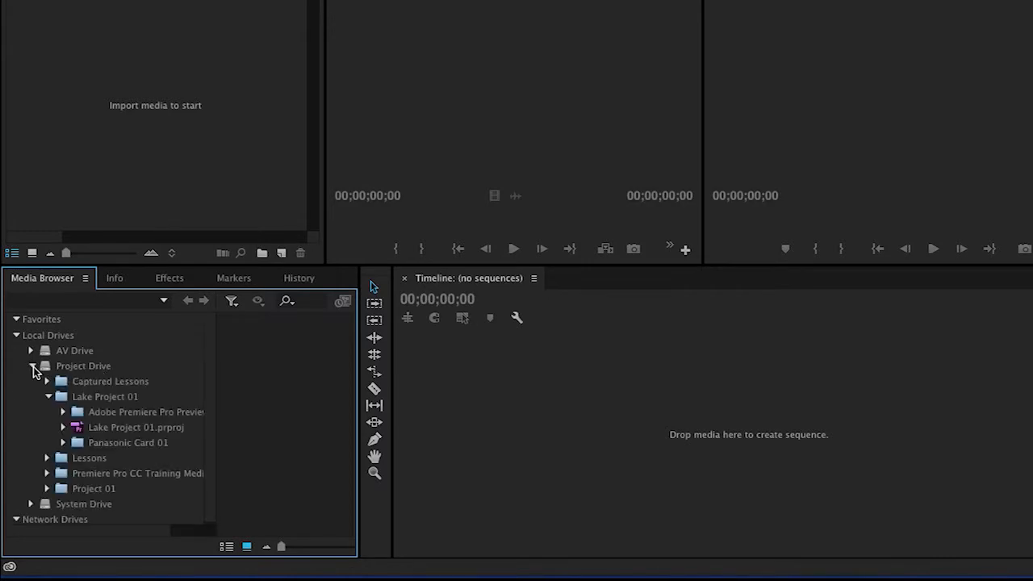
click(48, 395)
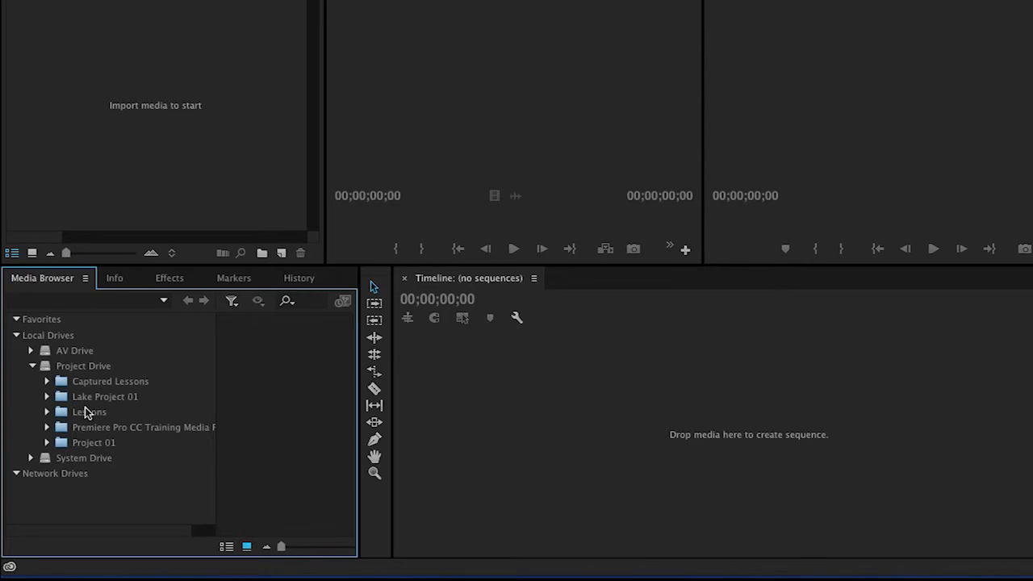
click(48, 399)
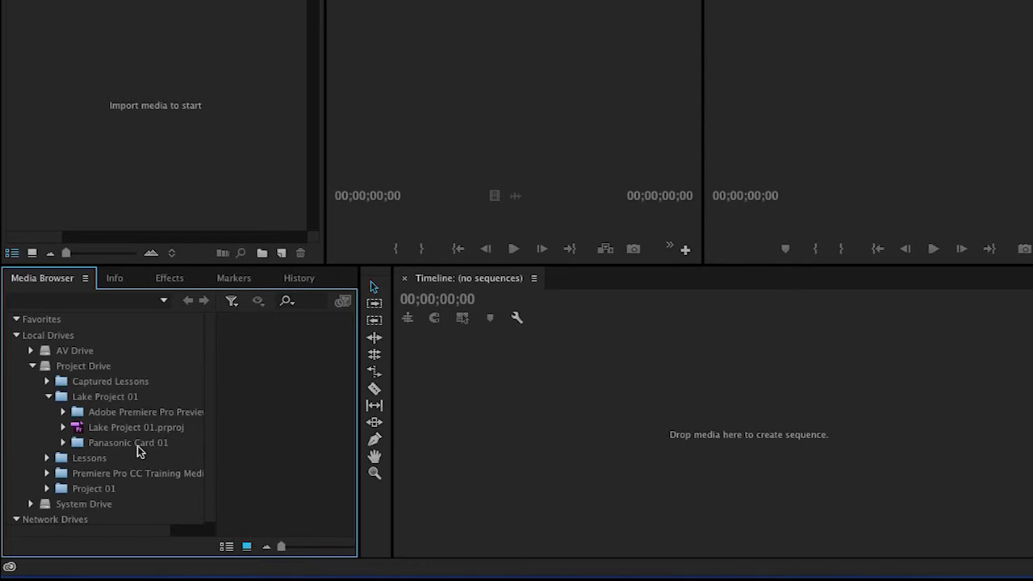
Step: Show the clips of the 100_PANA folder, inside DCIM of Panasonic Card 01, in the Media Browser
click(65, 443)
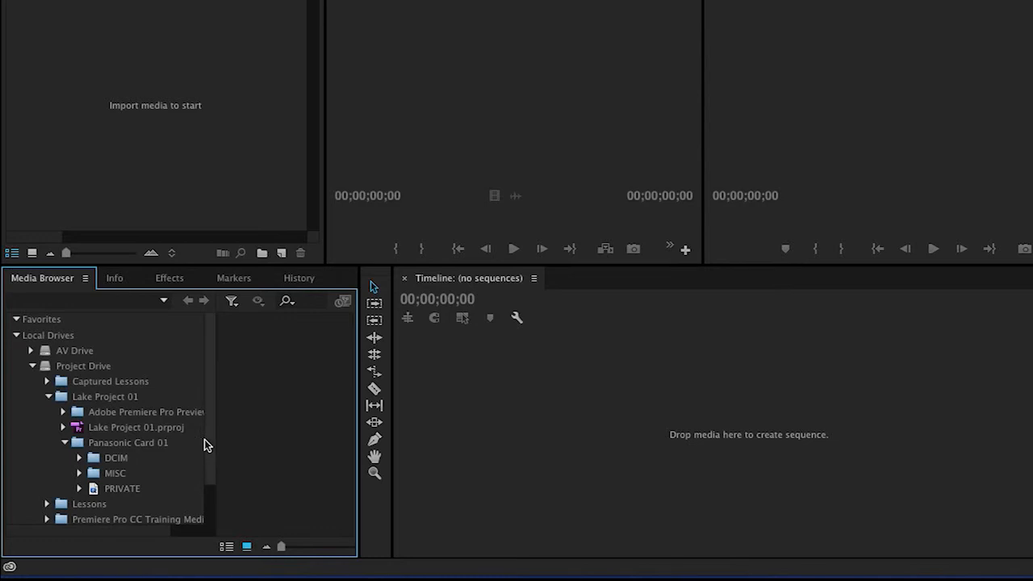
drag(210, 440, 211, 470)
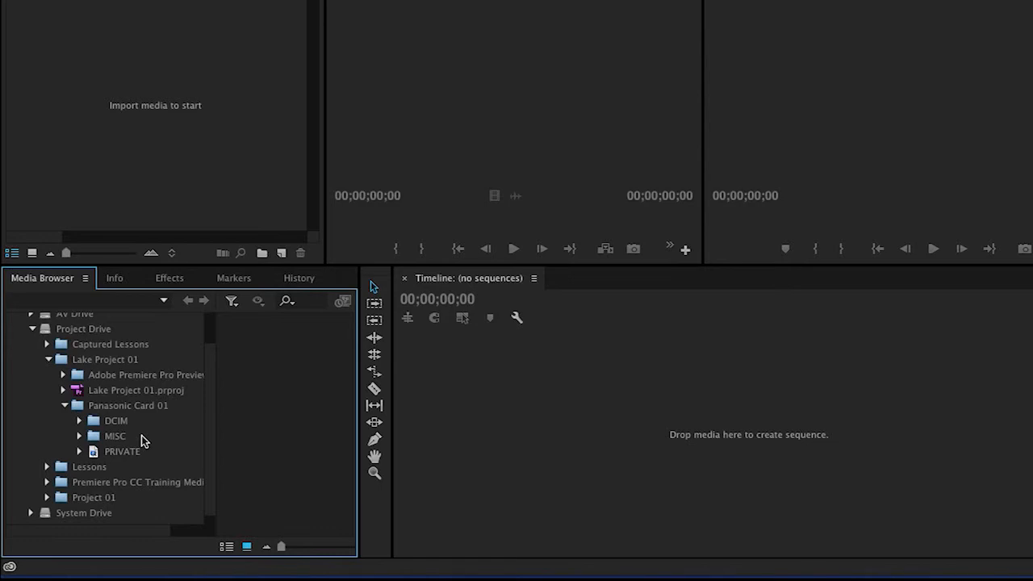
click(80, 421)
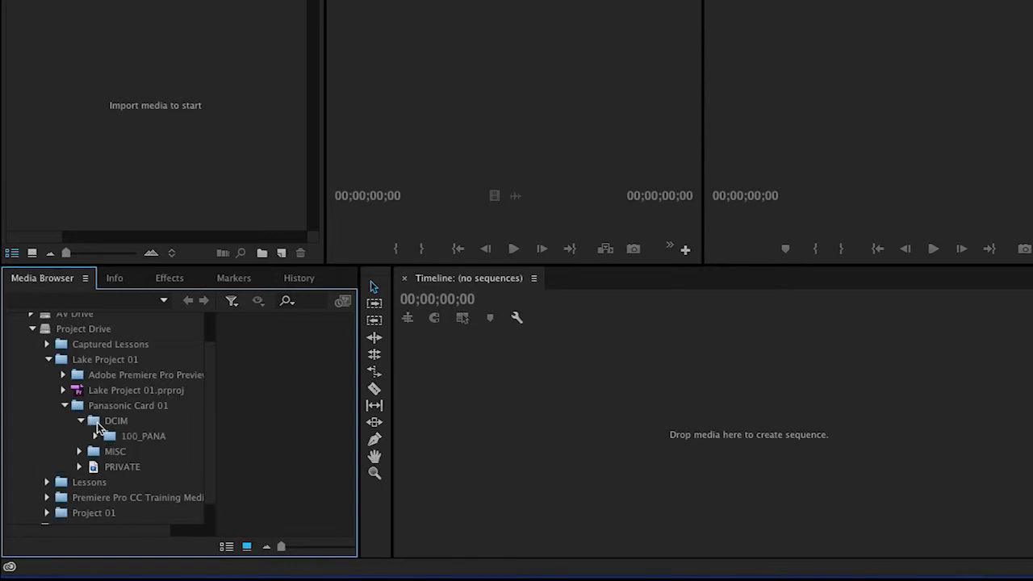
click(110, 436)
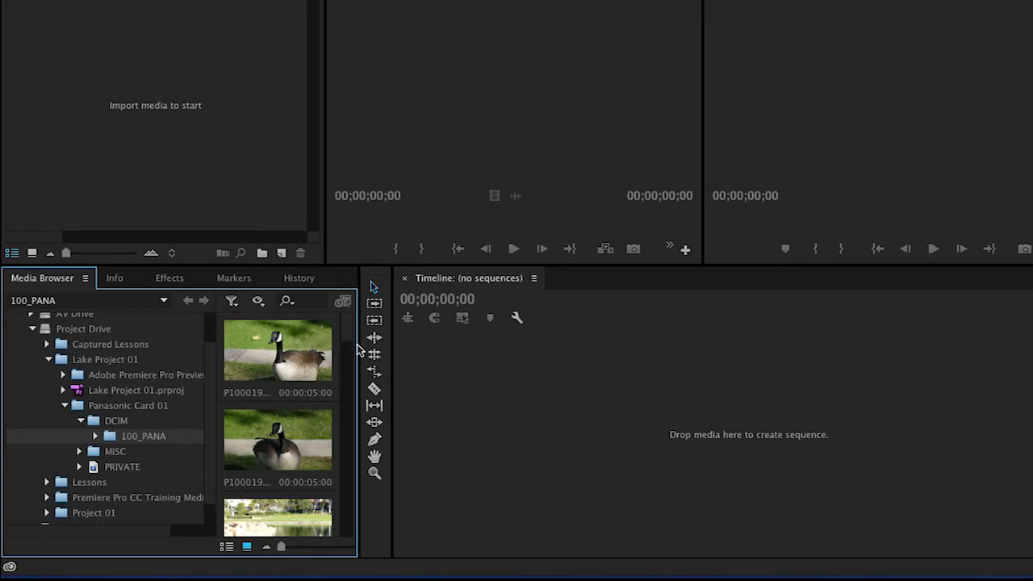
Step: Resize the panels so the Media Browser is slightly narrower and the Timeline slightly wider
drag(359, 349, 254, 343)
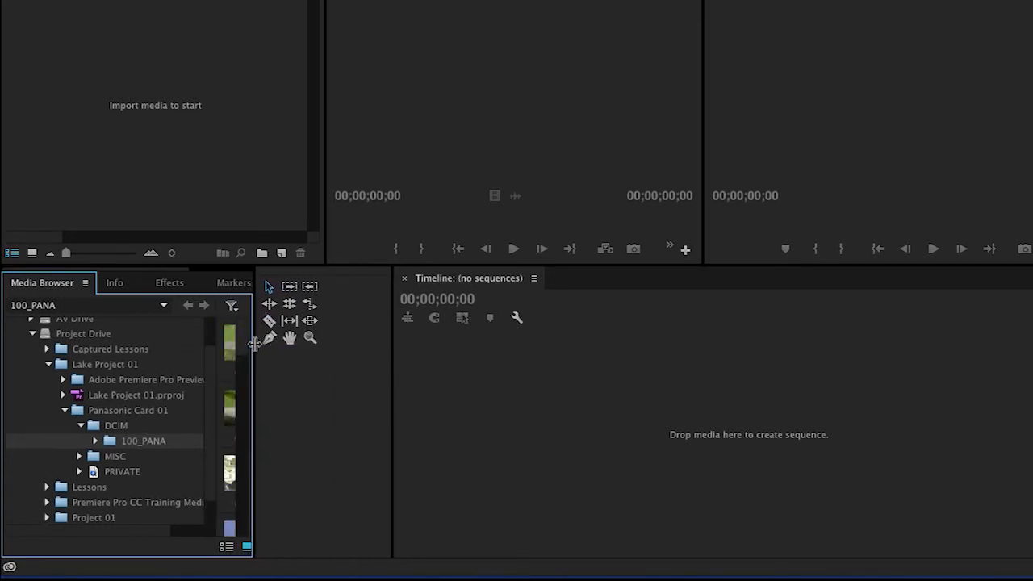
drag(393, 350, 280, 350)
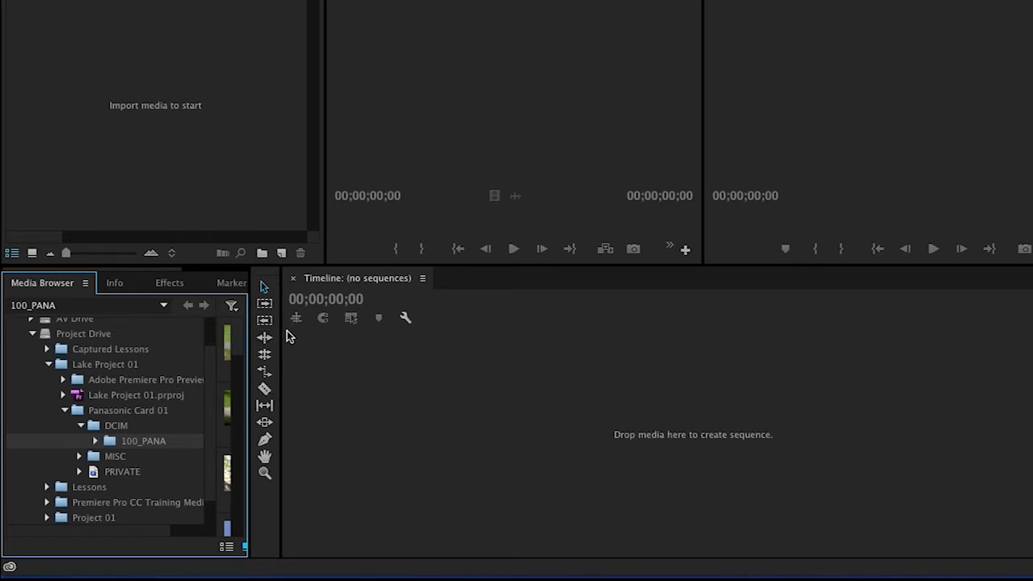
drag(281, 334, 358, 334)
drag(253, 342, 333, 341)
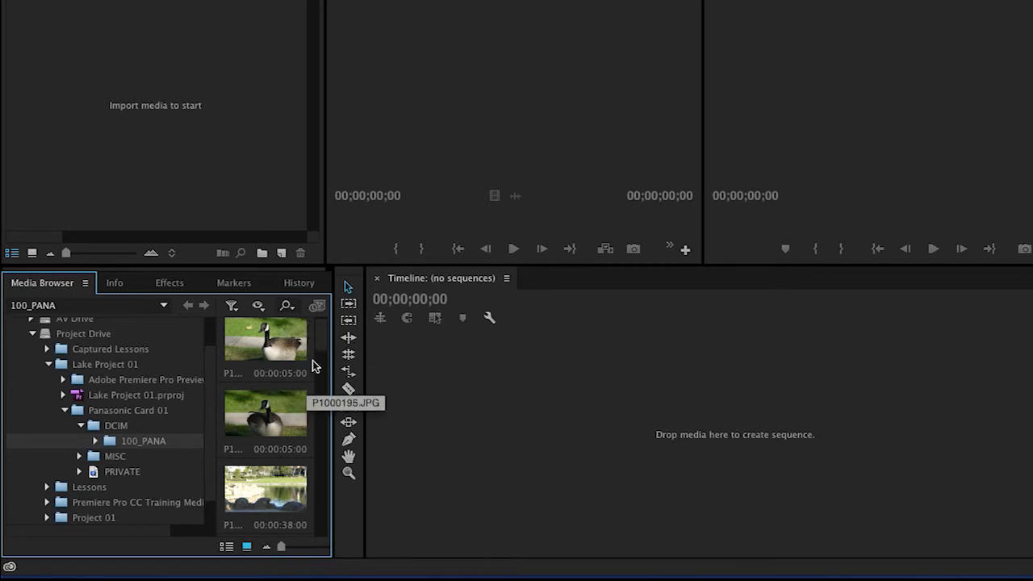
Step: Review the card's media thumbnails and import the whole 100_PANA folder into the project
drag(325, 334, 327, 445)
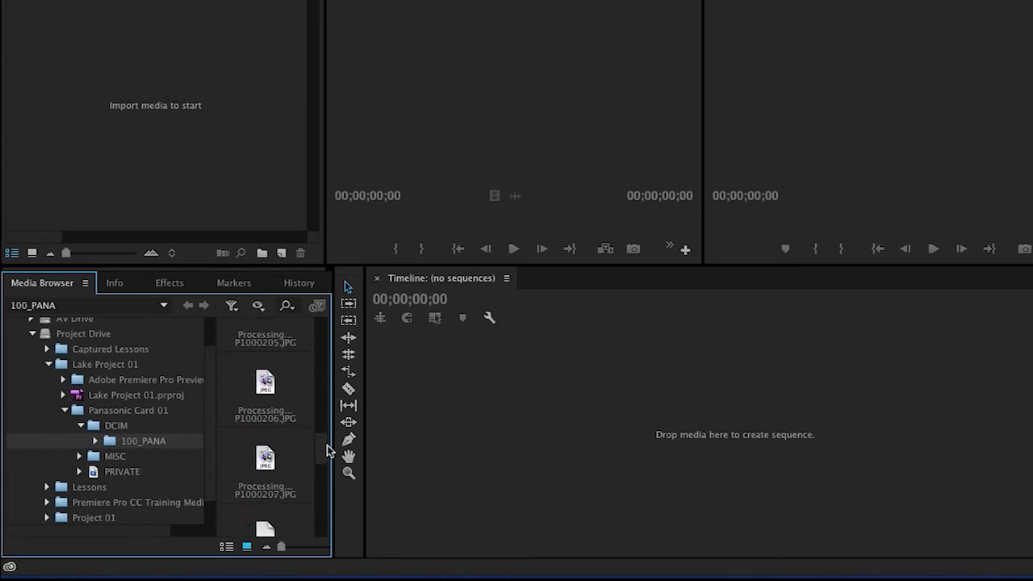
drag(321, 456, 321, 480)
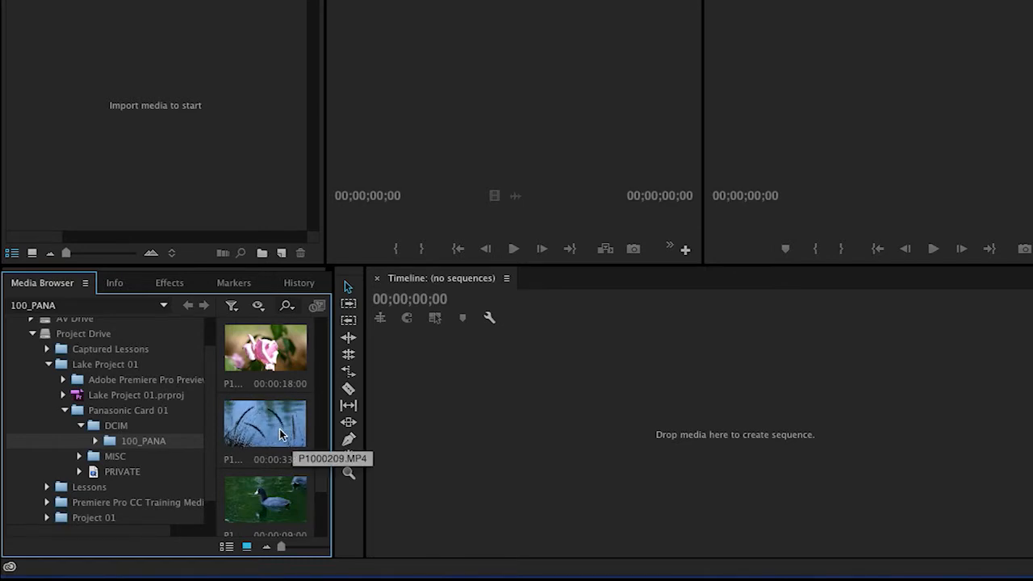
drag(323, 484, 324, 420)
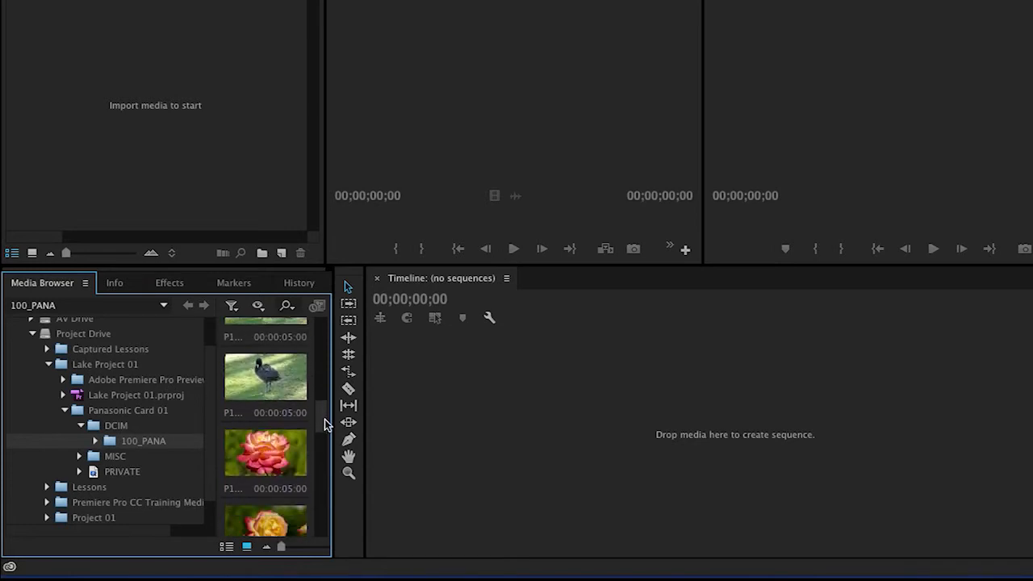
mouse_move(321, 422)
mouse_down()
mouse_move(321, 353)
mouse_move(327, 403)
mouse_up()
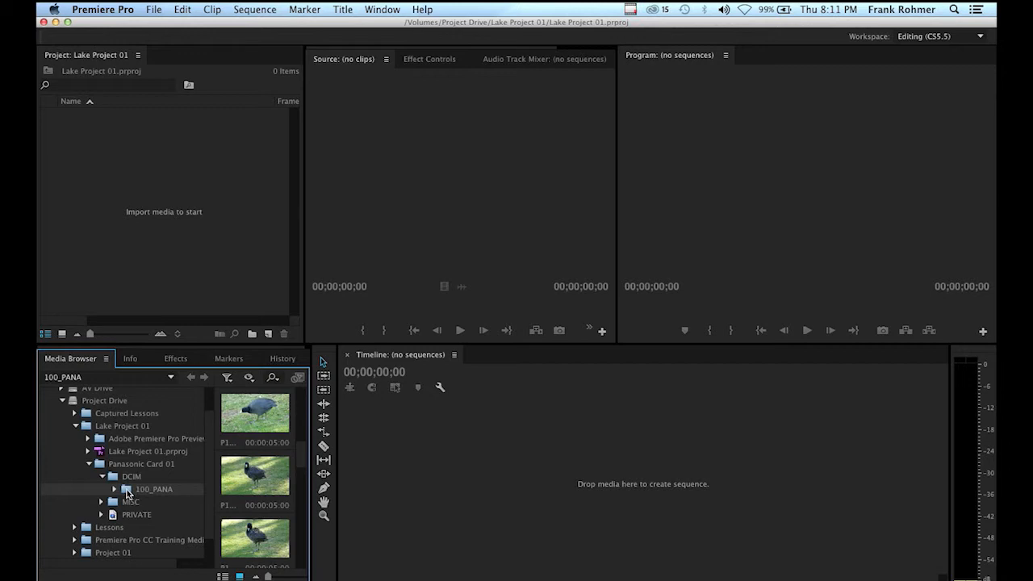
right_click(127, 491)
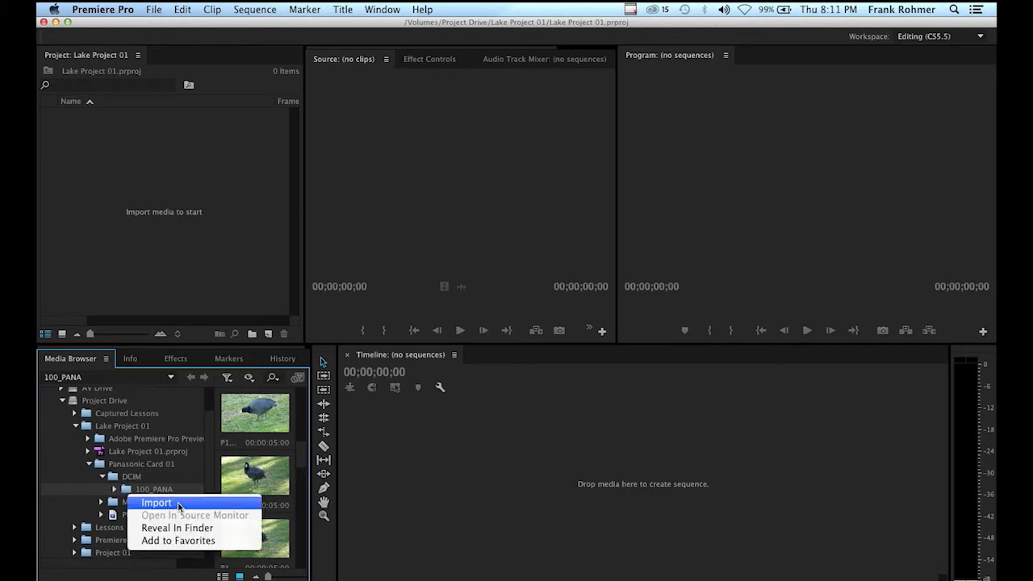
click(157, 503)
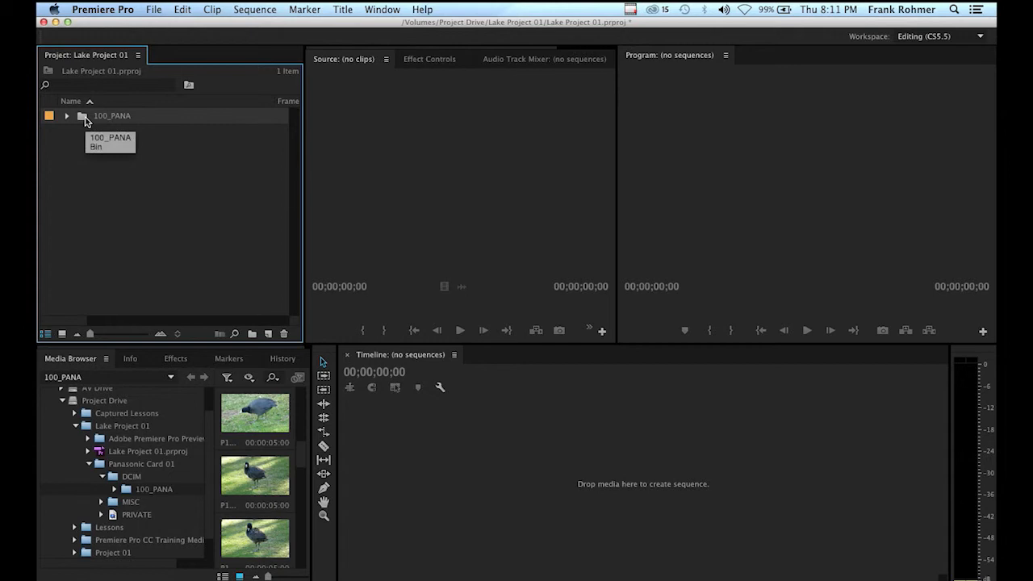
Step: Expand the imported 100_PANA bin and preview the stills P1000202.JPG, P1000203.JPG and P1000206.JPG in the Source Monitor
click(68, 117)
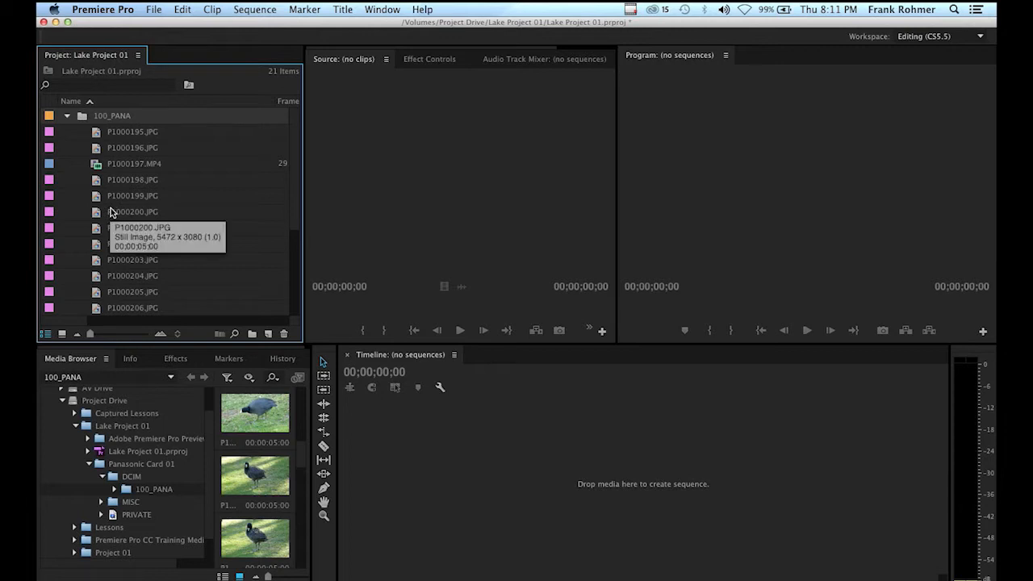
scroll(112, 212, down, 2)
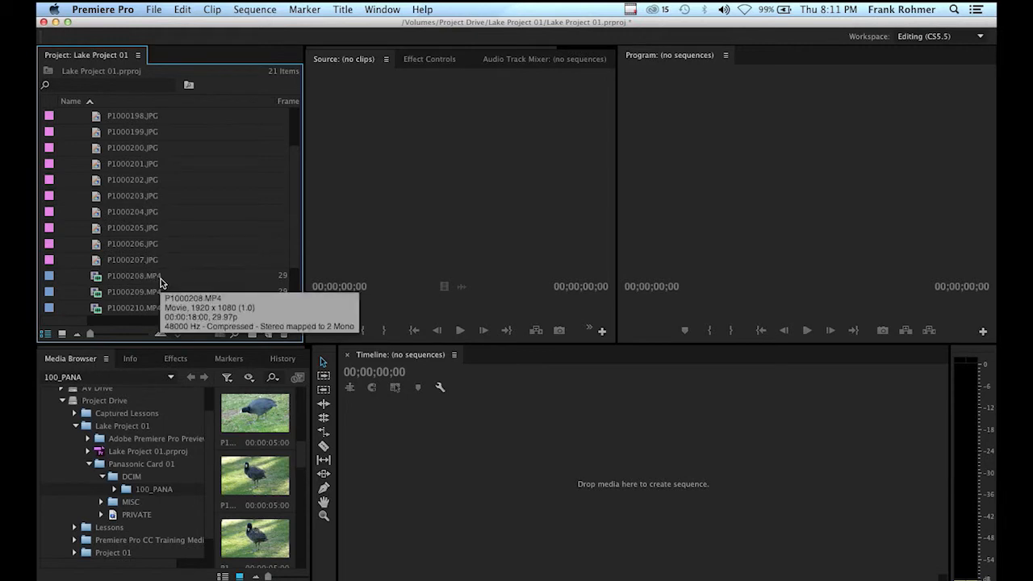
double_click(96, 184)
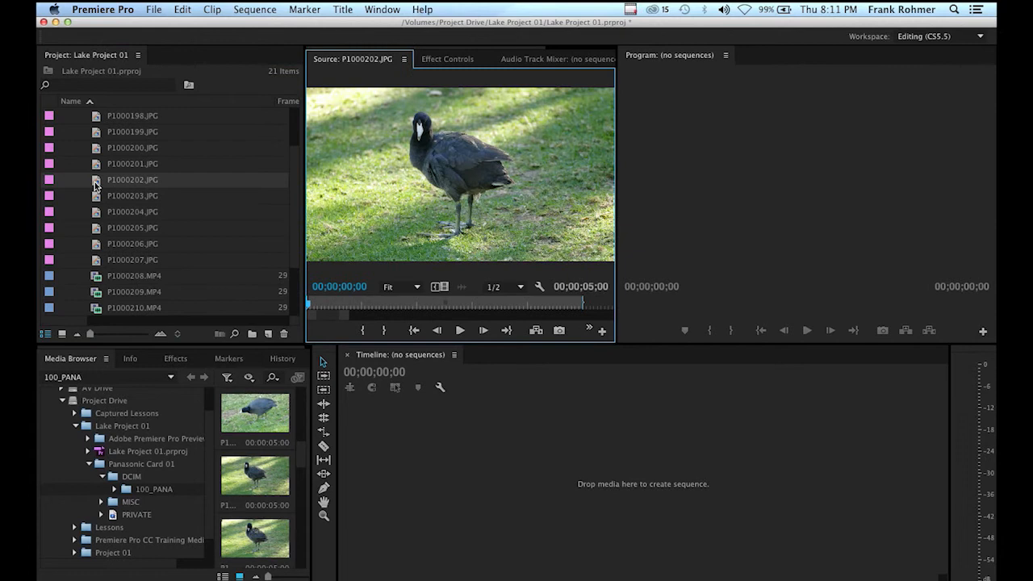
double_click(96, 198)
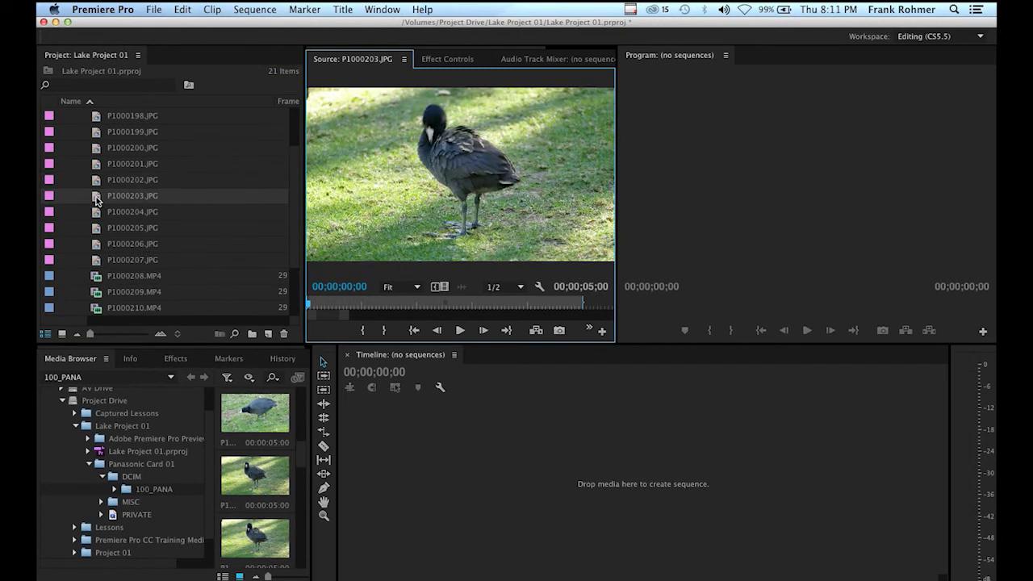
double_click(98, 246)
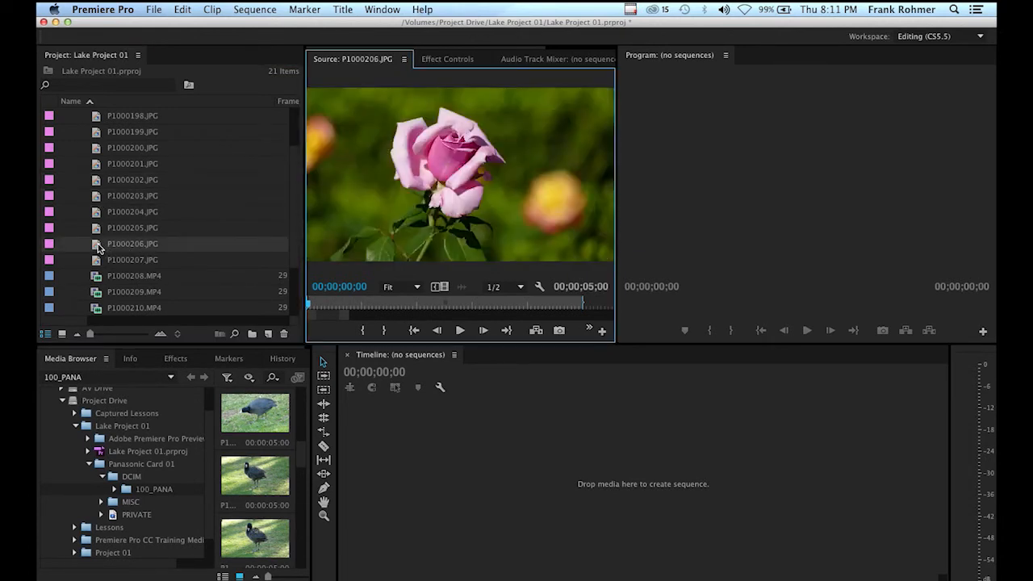
Step: Load P1000209.MP4 in the Source Monitor, scrub to about 00:00:11:04, and collapse the 100_PANA bin
double_click(95, 295)
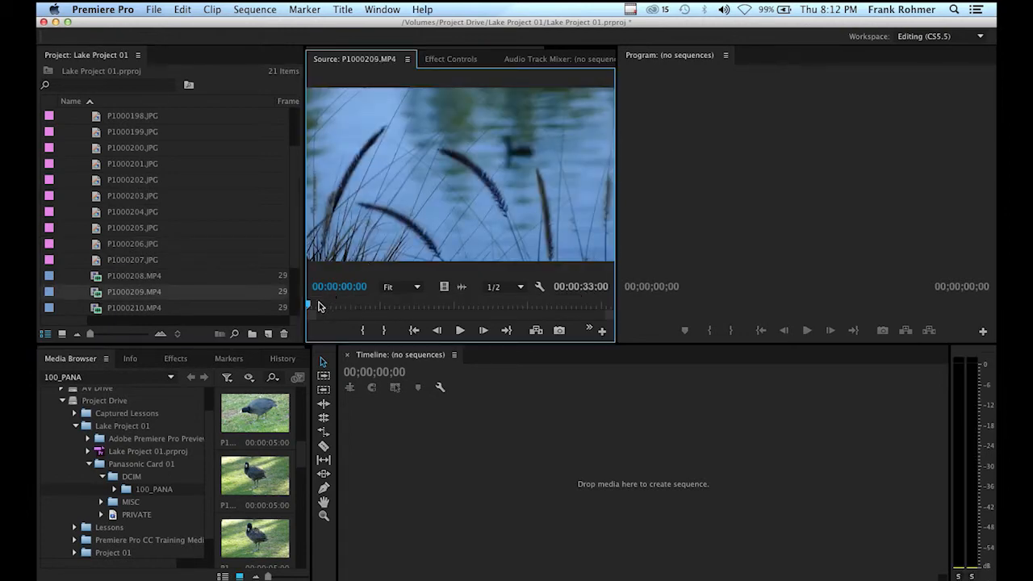
drag(311, 307, 408, 305)
scroll(232, 278, down, 3)
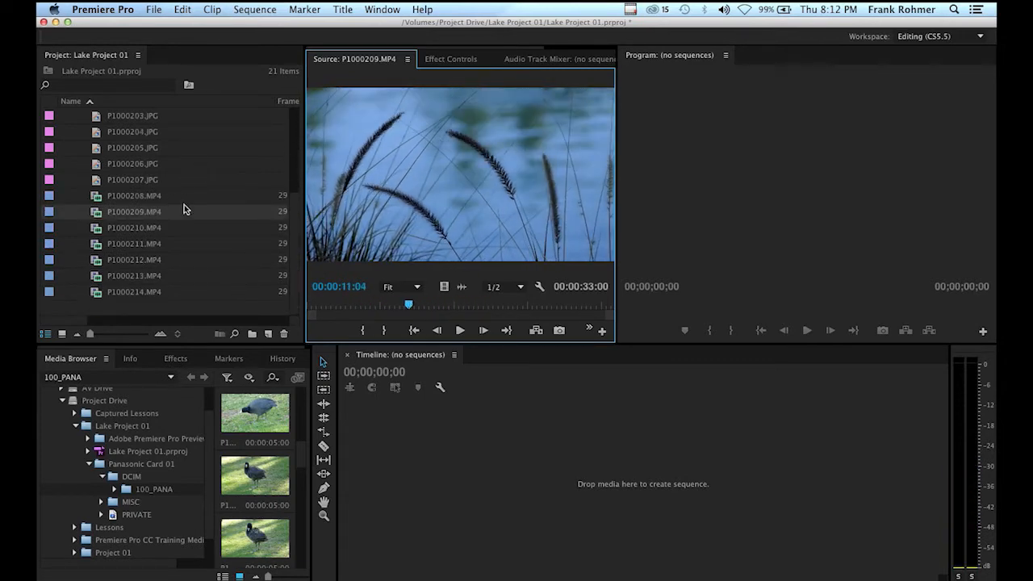
mouse_move(183, 264)
drag(290, 267, 293, 164)
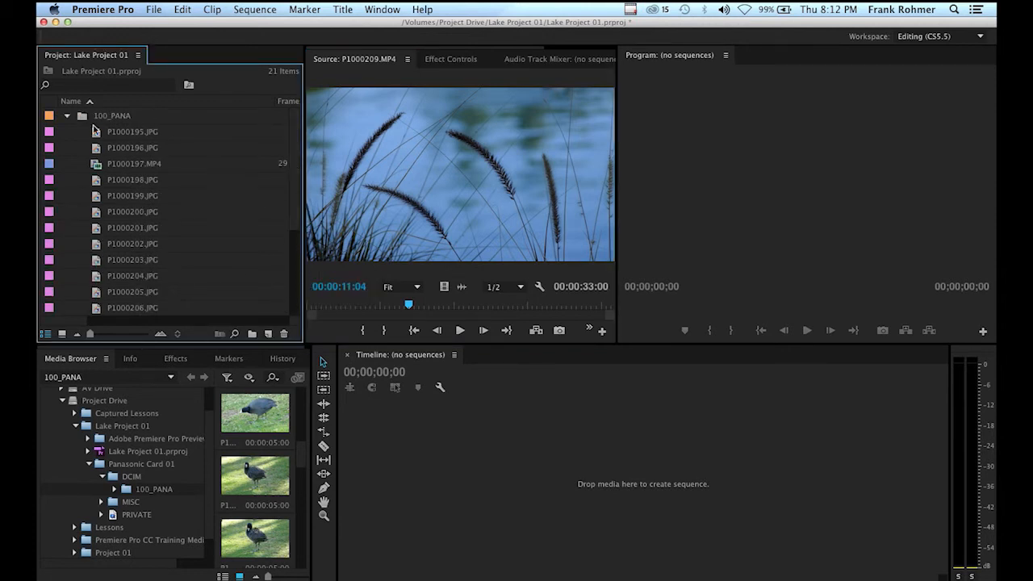
click(67, 115)
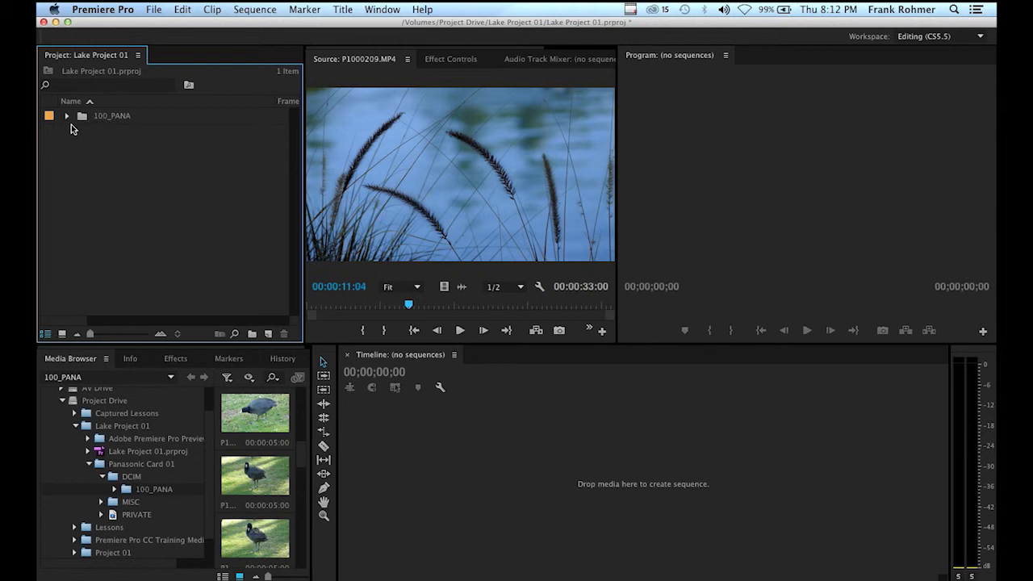
click(112, 120)
click(112, 118)
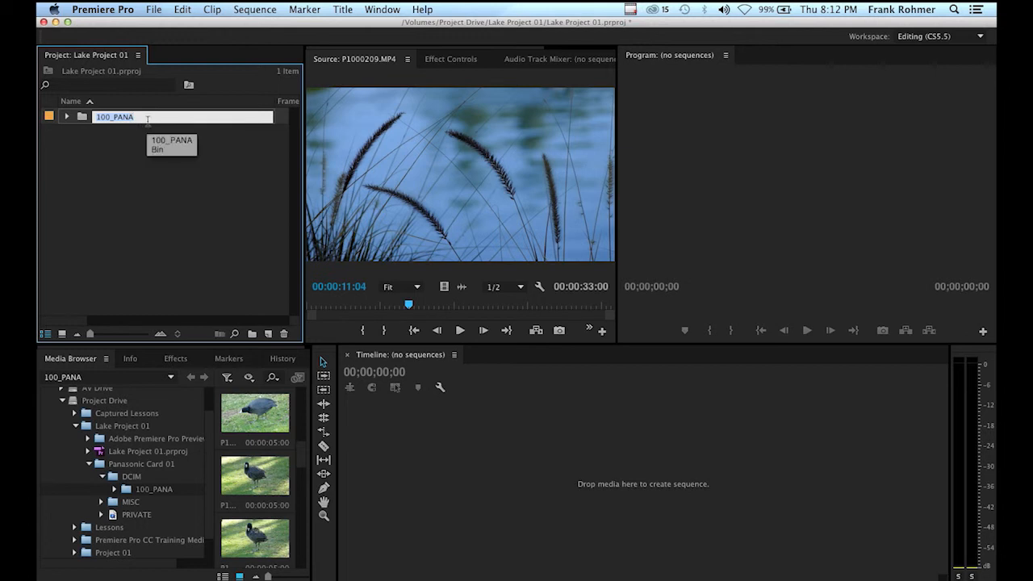
click(111, 144)
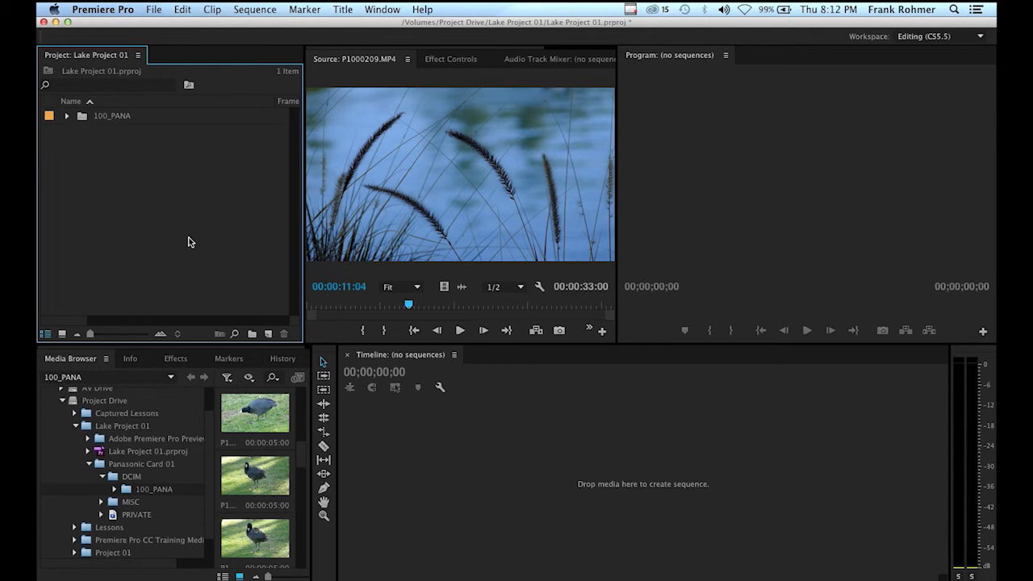
Step: Scrub the P1000209.MP4 clip in the Source Monitor to about 00:00:14:08
drag(409, 305, 438, 305)
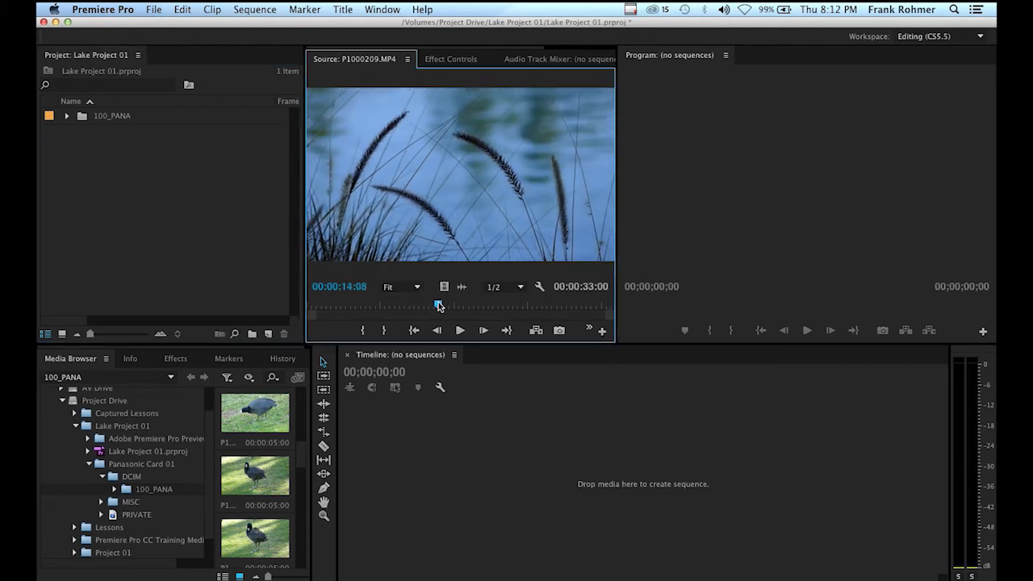